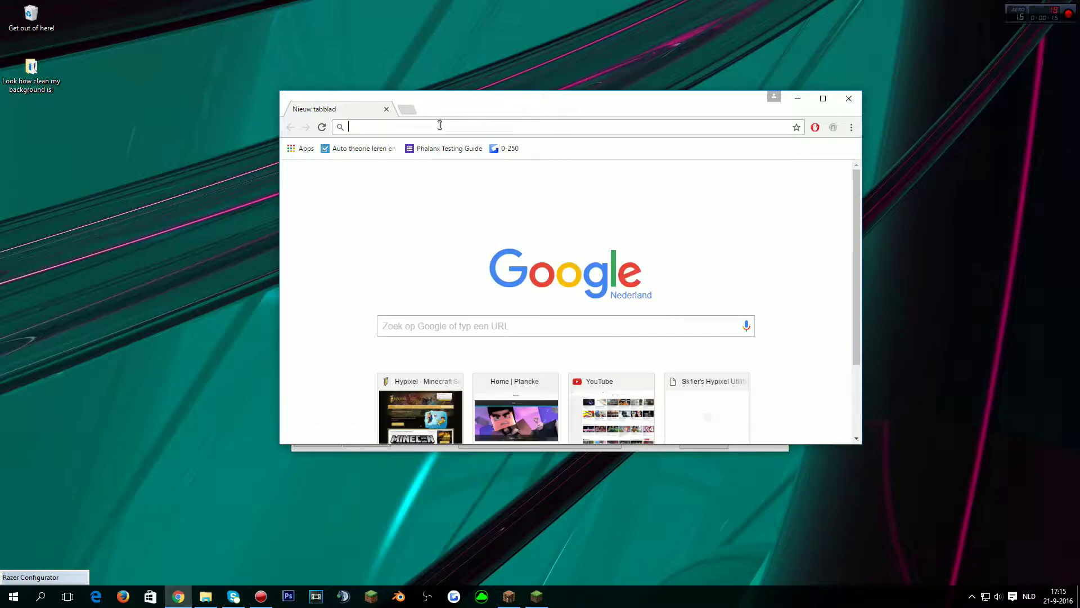
Search the web for pixelmon and open the Pixelmon Mod News site in a maximized browser window
left_click(440, 125)
type("pixelmon")
key("Return")
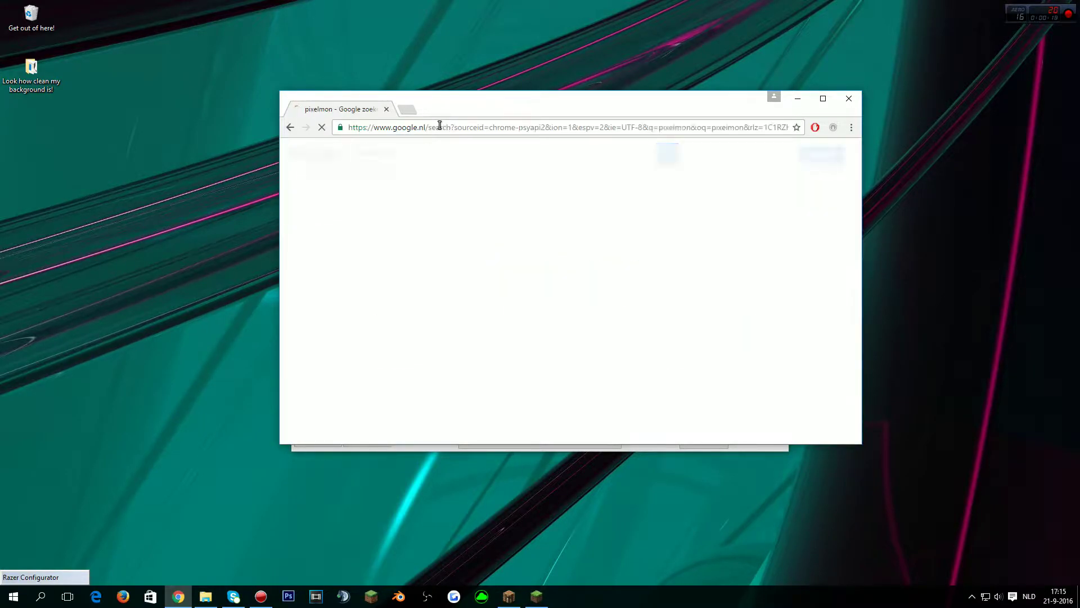
double_click(563, 102)
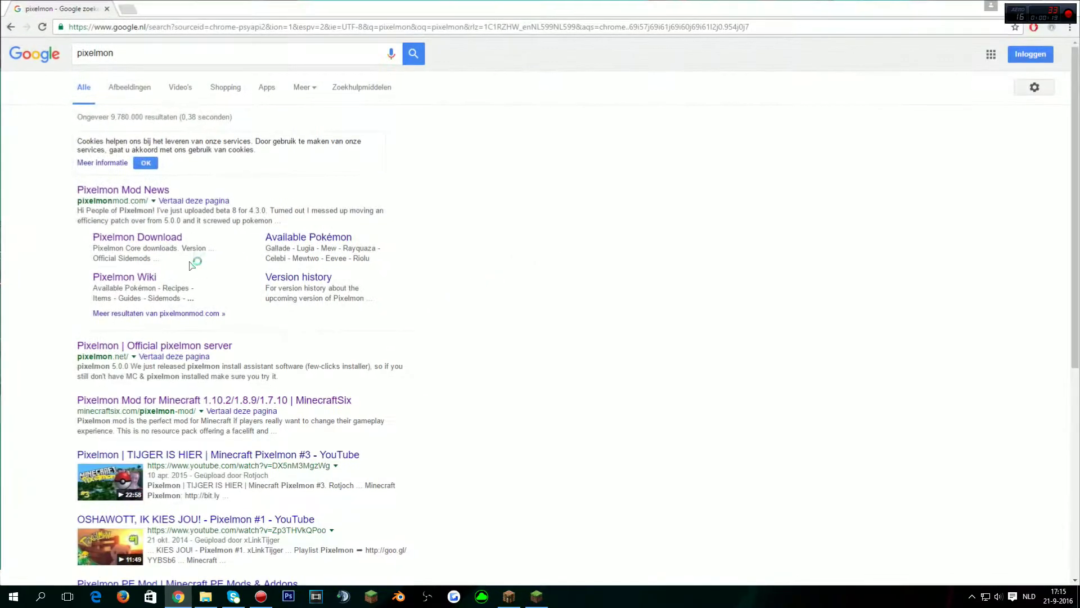
left_click(95, 195)
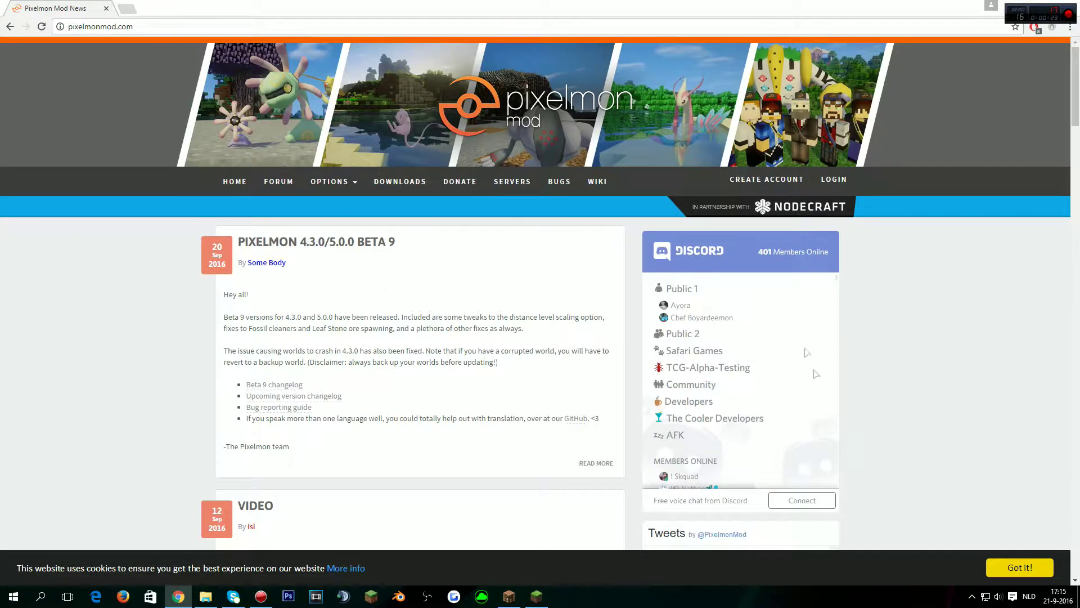
Download Pixelmon 5.0.0 Beta 9 for Minecraft 1.10.2 from the Pixelmon core downloads
scroll(585, 368, "down", 4)
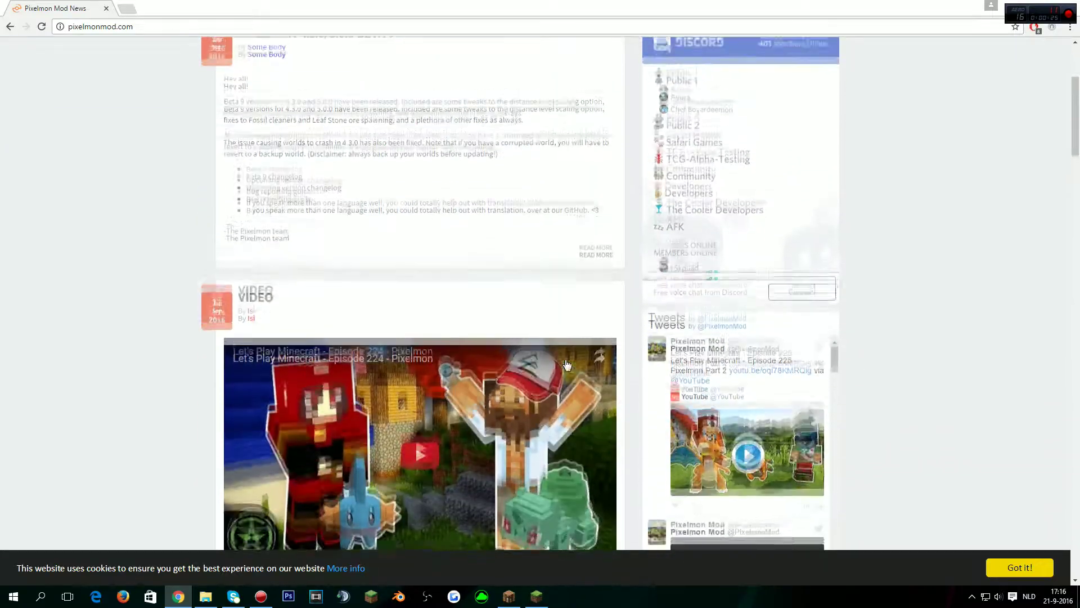
scroll(563, 363, "up", 4)
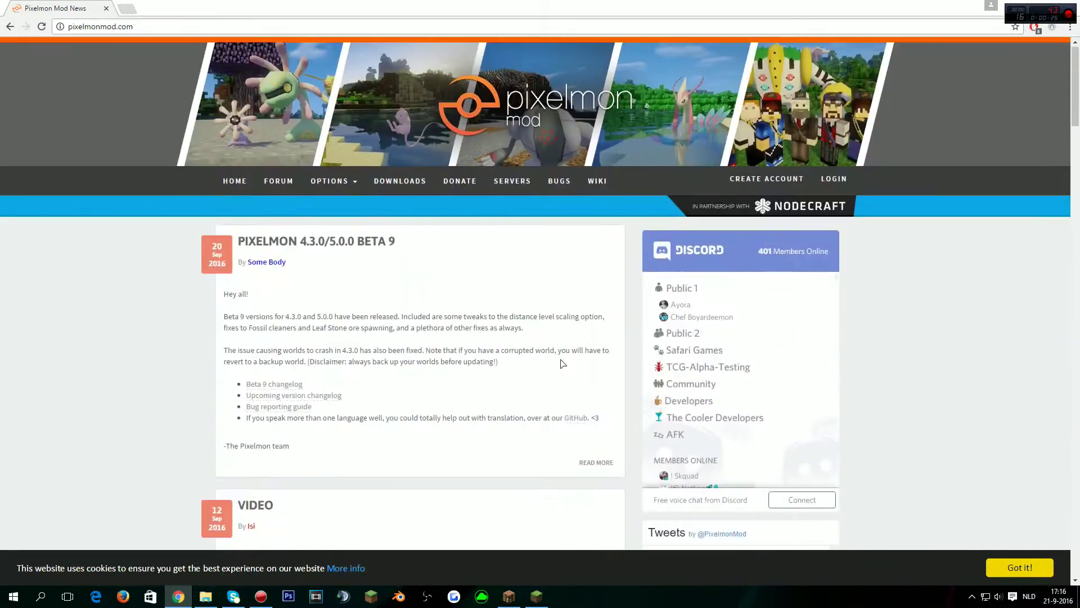
left_click(400, 182)
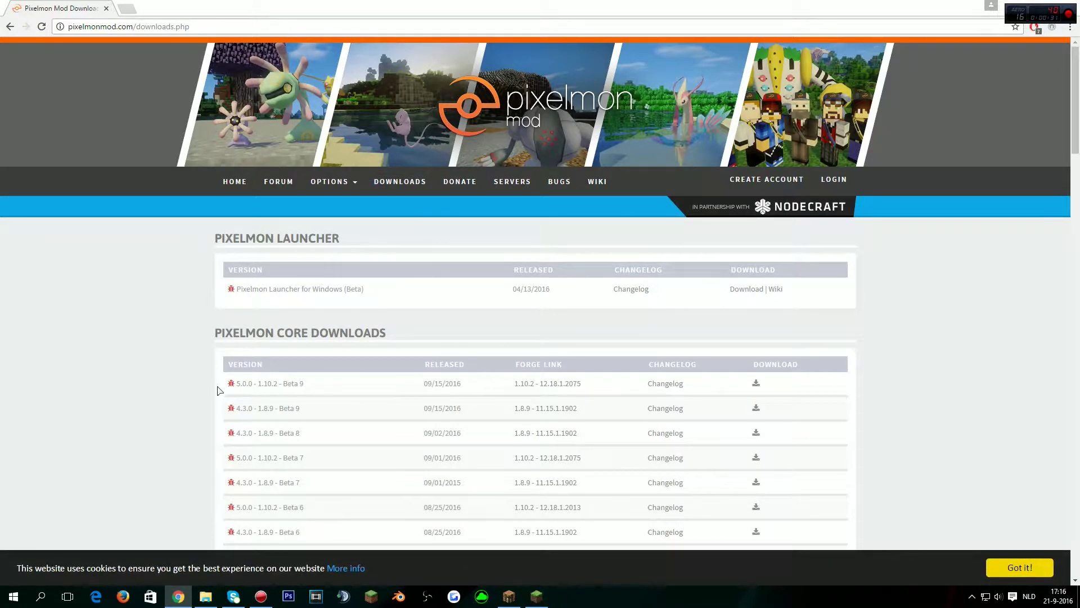
left_click(756, 383)
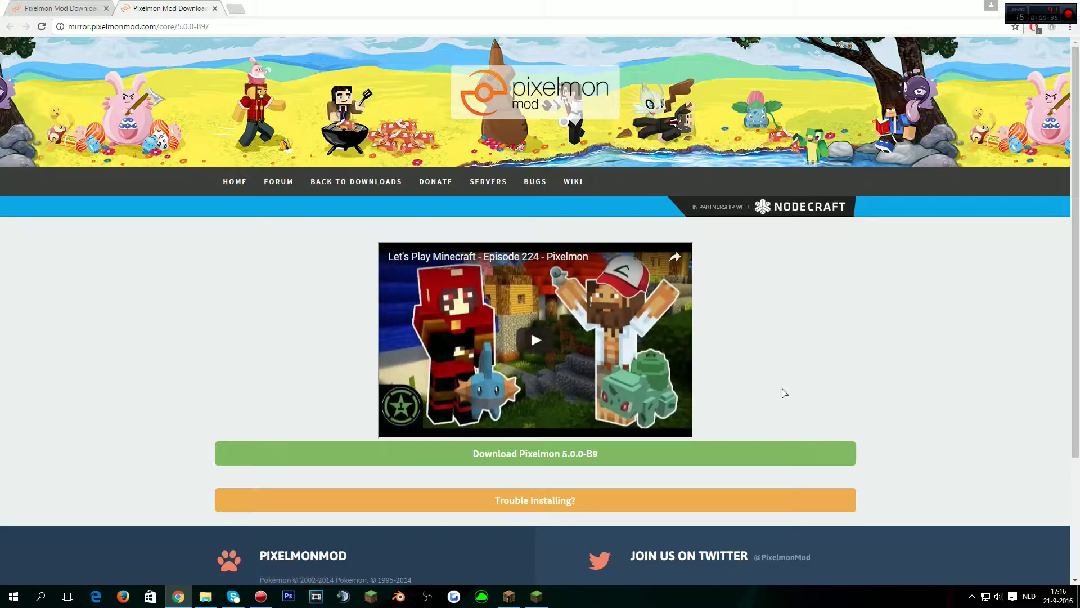
left_click(652, 456)
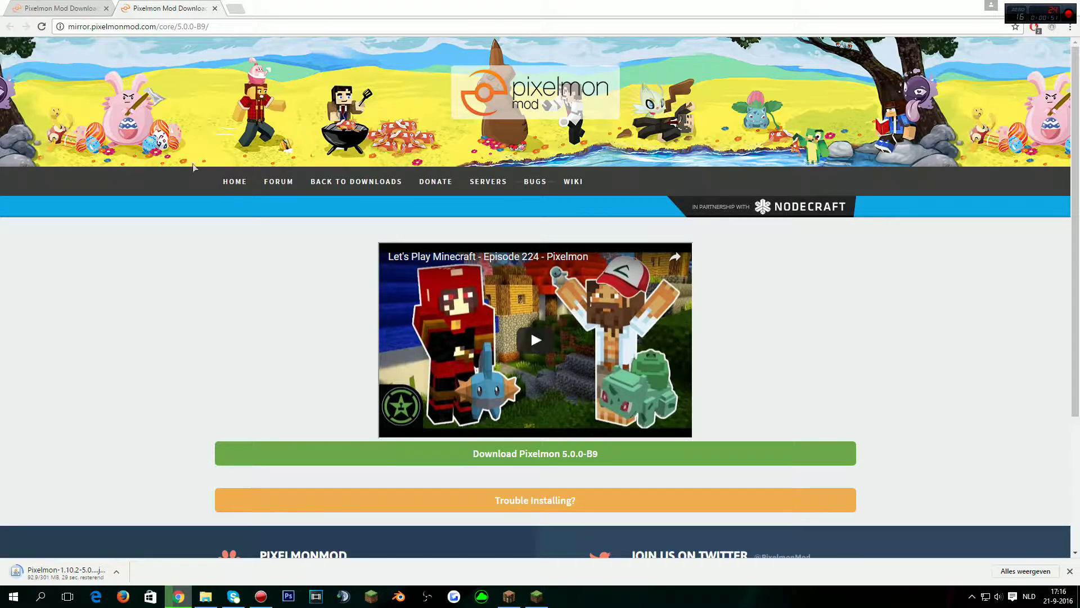
left_click(149, 27)
type("ad")
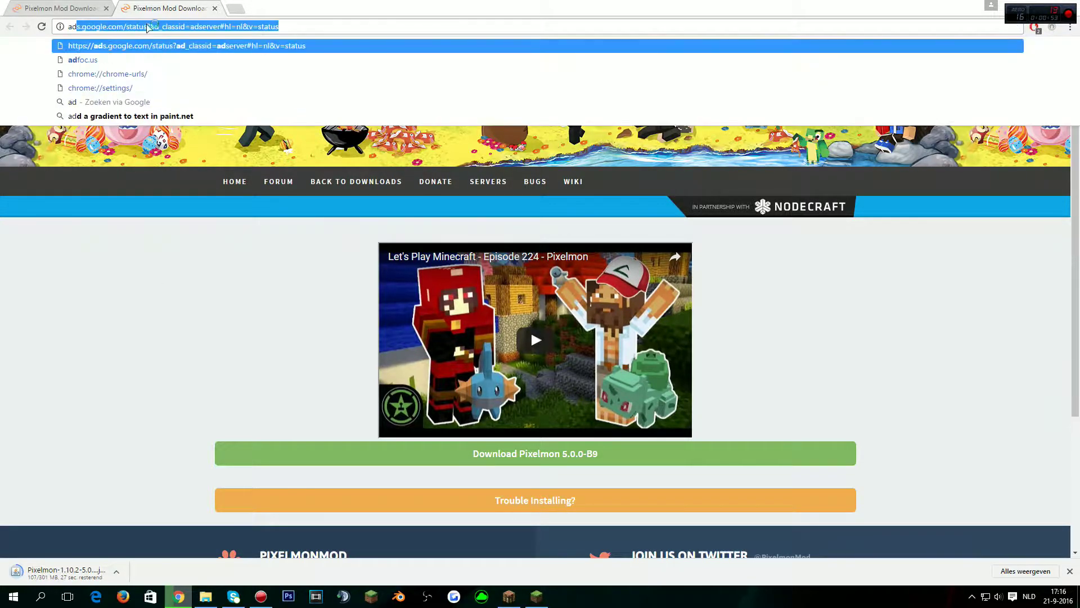
type(".ly")
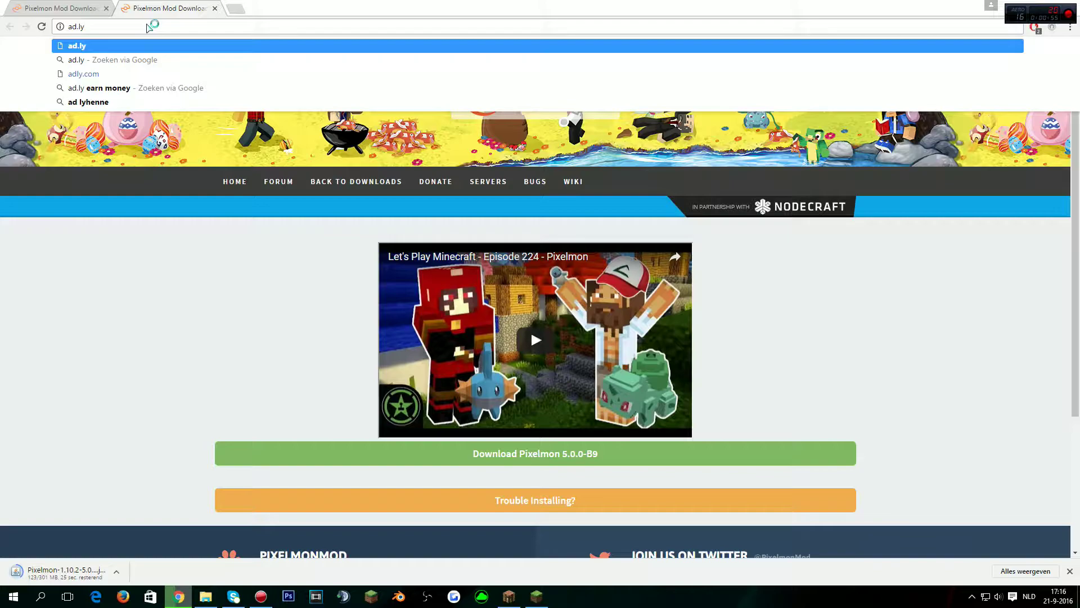
key("BackSpace")
key("BackSpace")
key("BackSpace")
key("BackSpace")
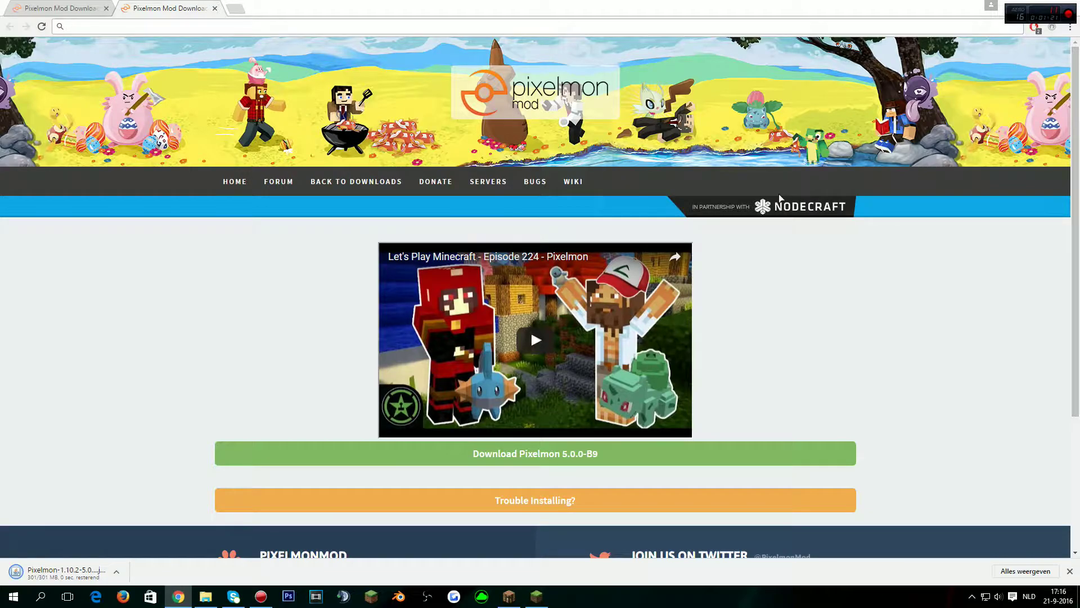
left_click(228, 573)
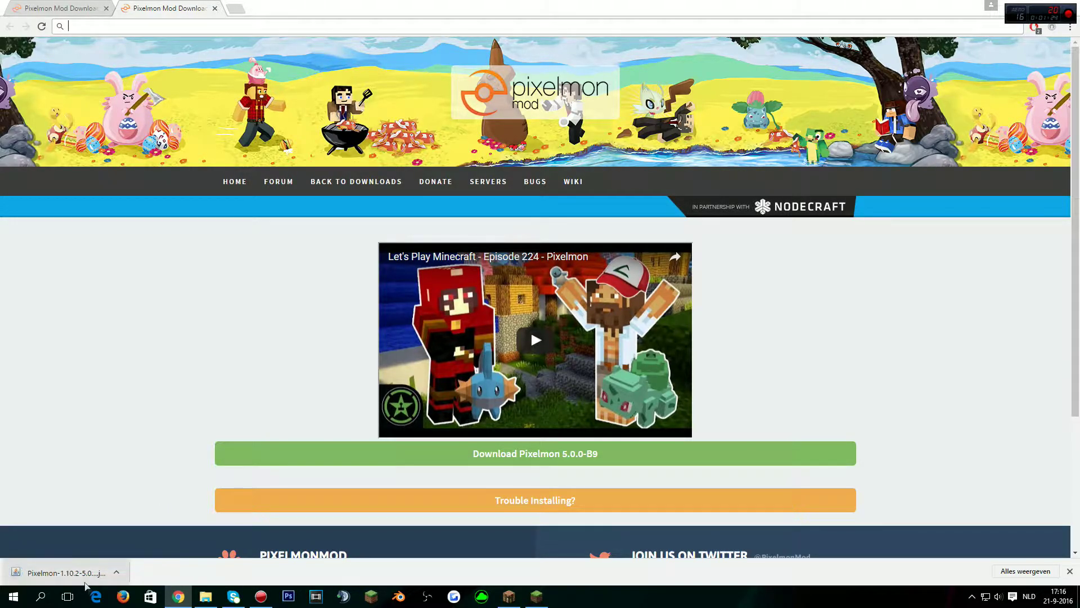
Search for forge in a new browser tab and open the Minecraft Forge files site
left_click(236, 8)
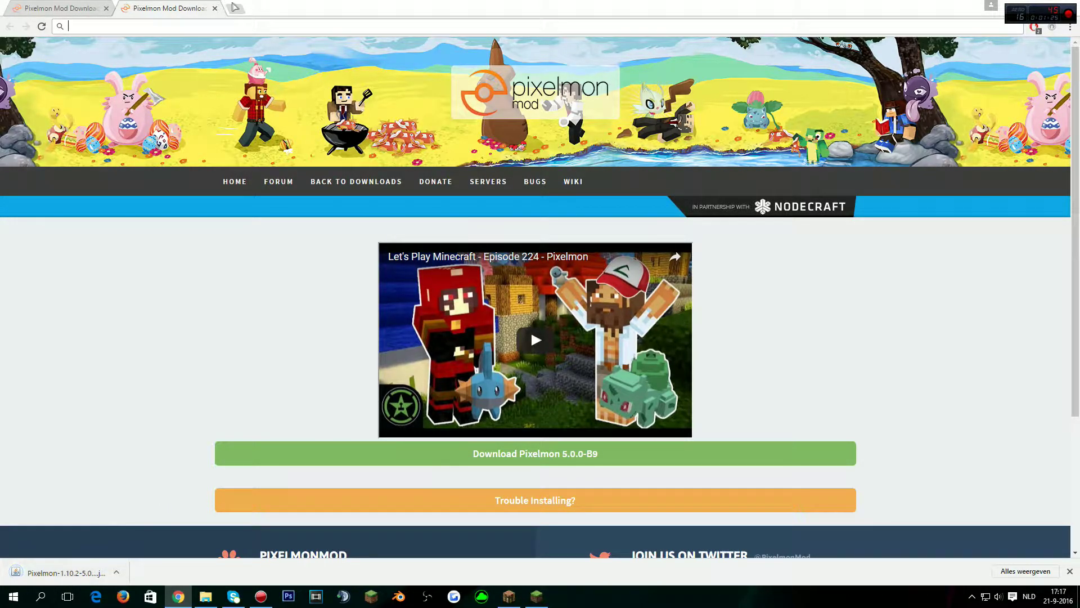
type("forge")
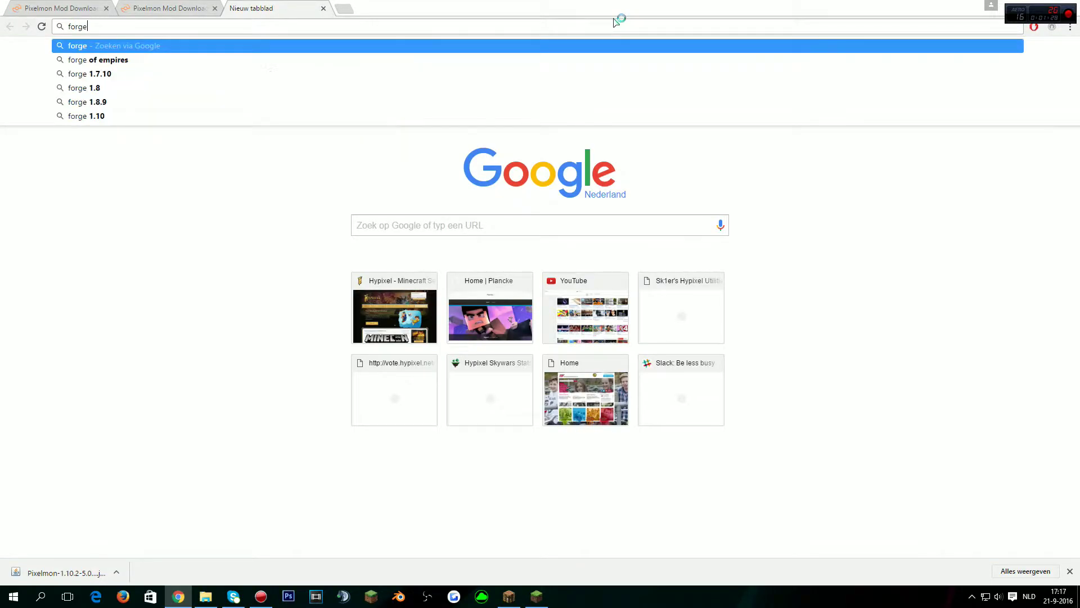
key("Return")
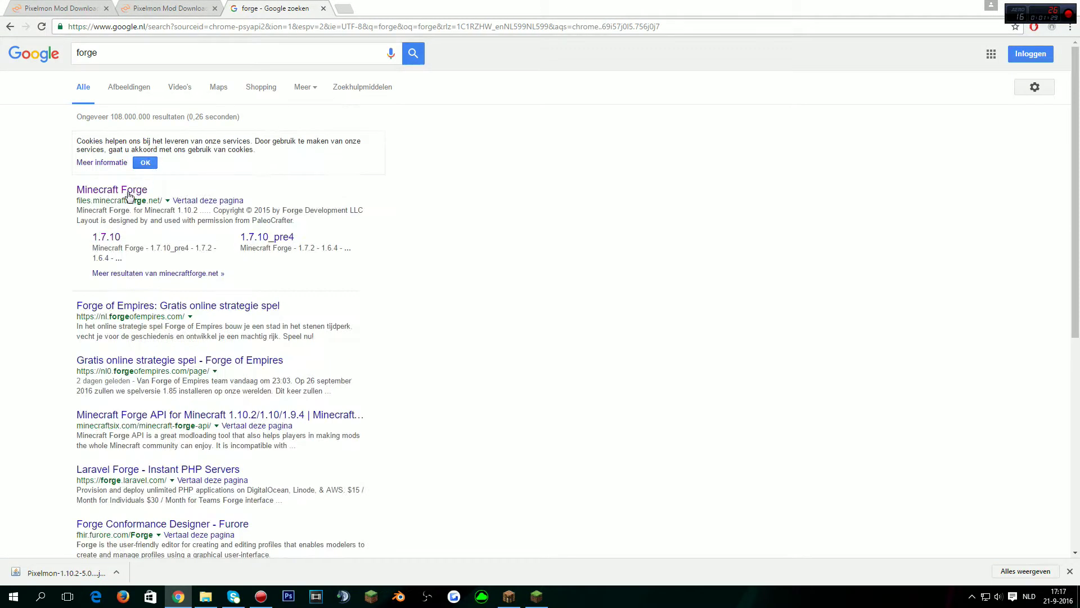
left_click(127, 192)
Download the latest Forge 1.10.2 - 12.18.1.2092 Installer, skipping the advertisement page and keeping the flagged jar file
mouse_move(404, 373)
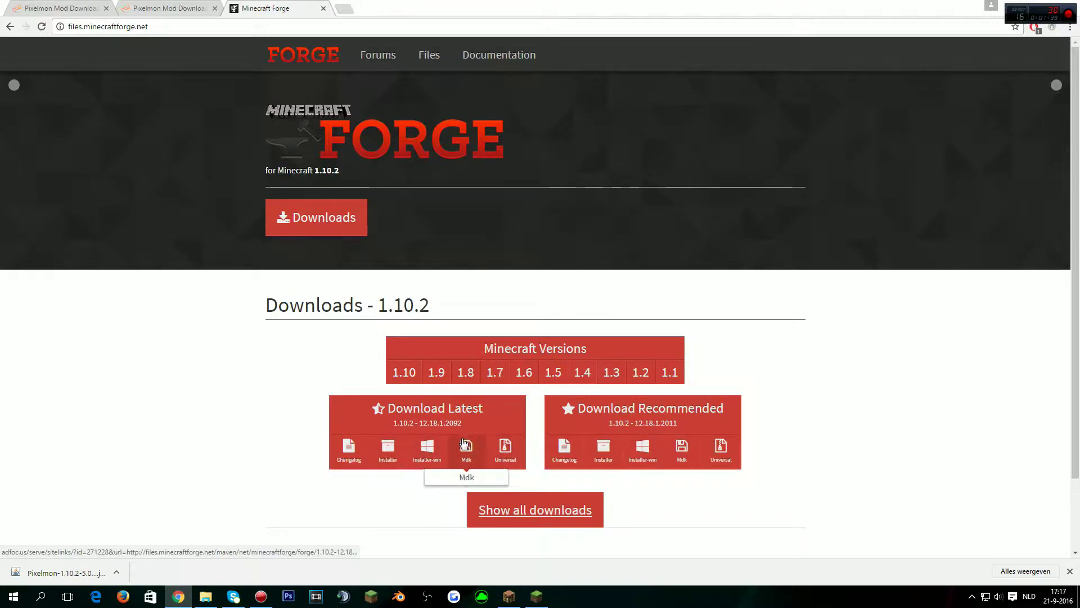
left_click(396, 445)
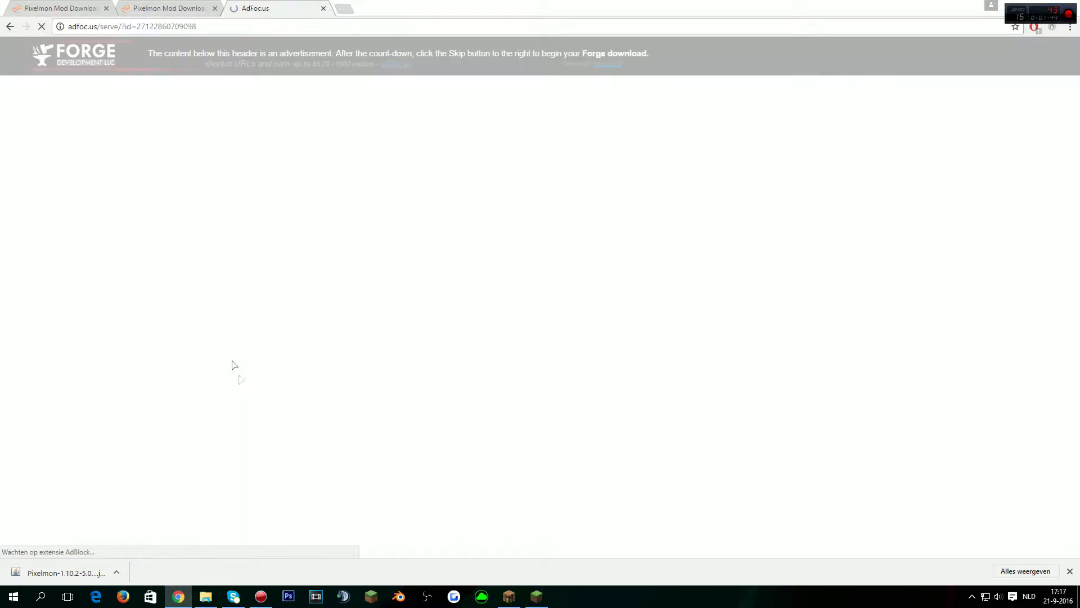
left_click(206, 596)
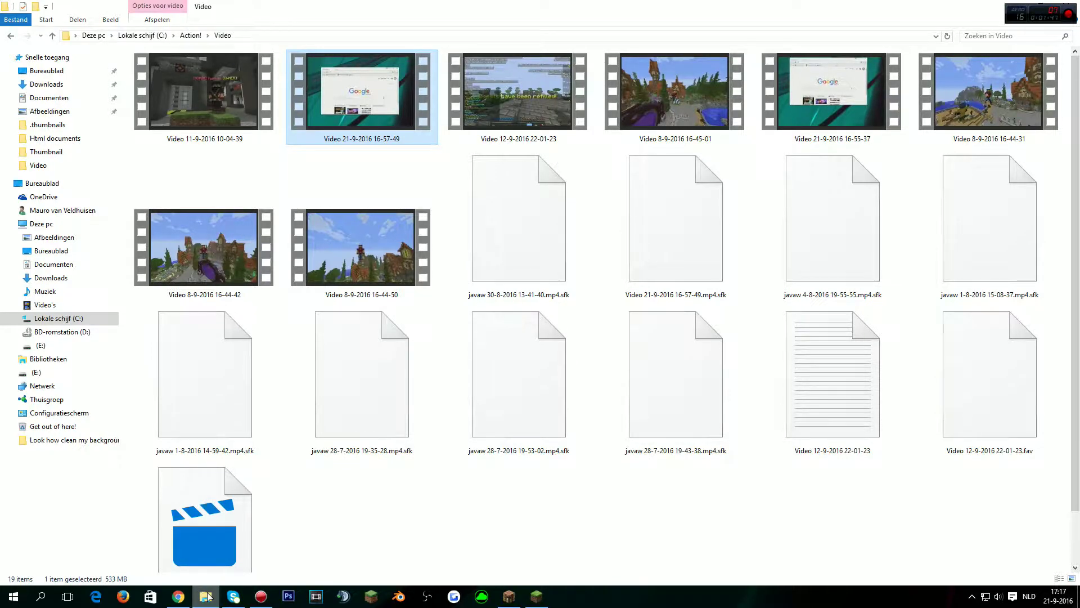
left_click(207, 597)
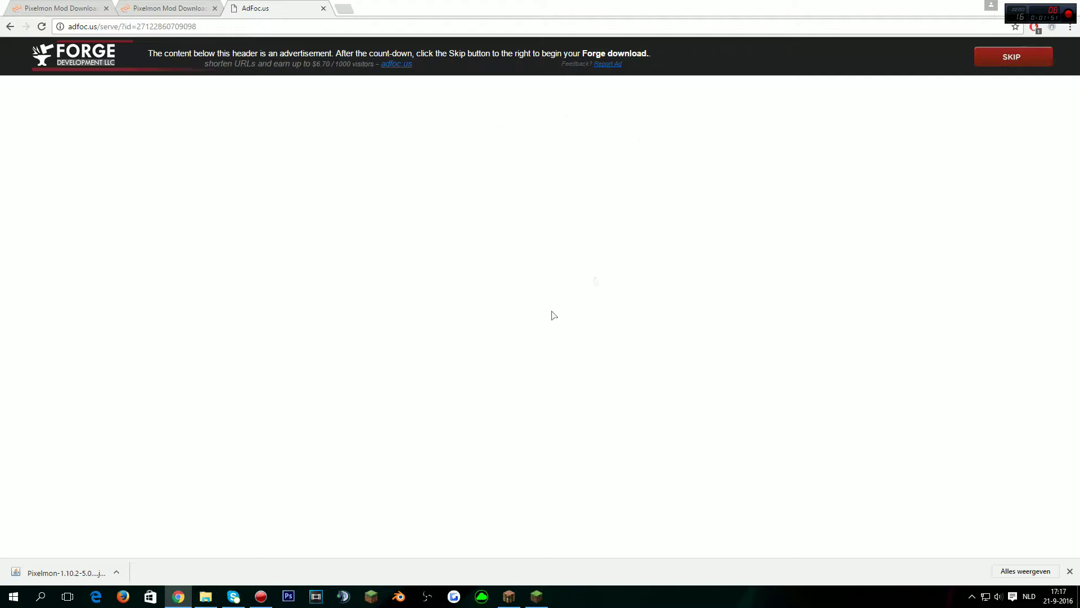
left_click(1024, 60)
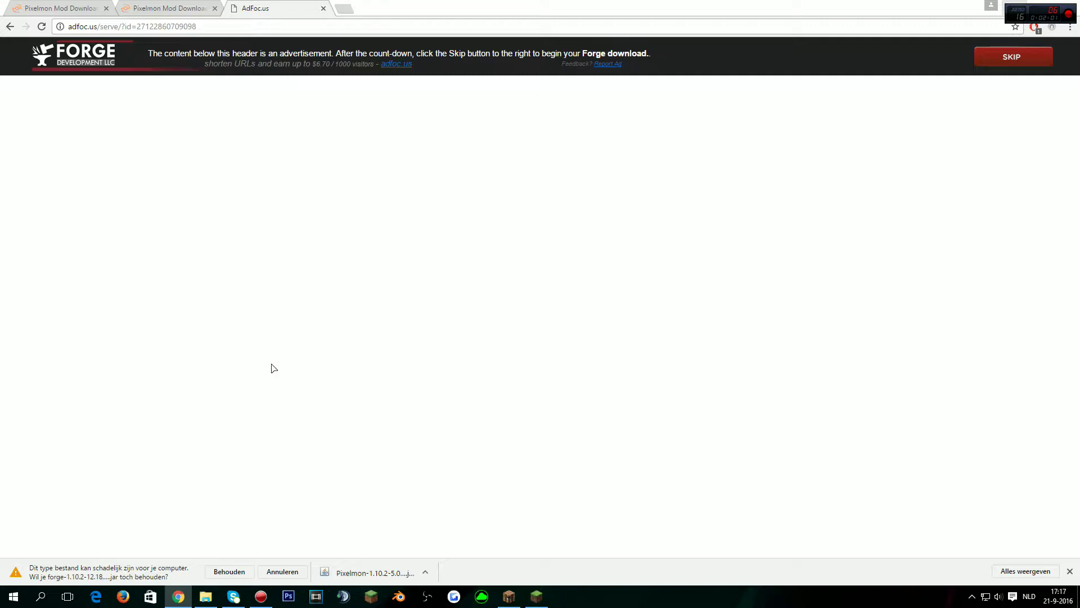
left_click(229, 571)
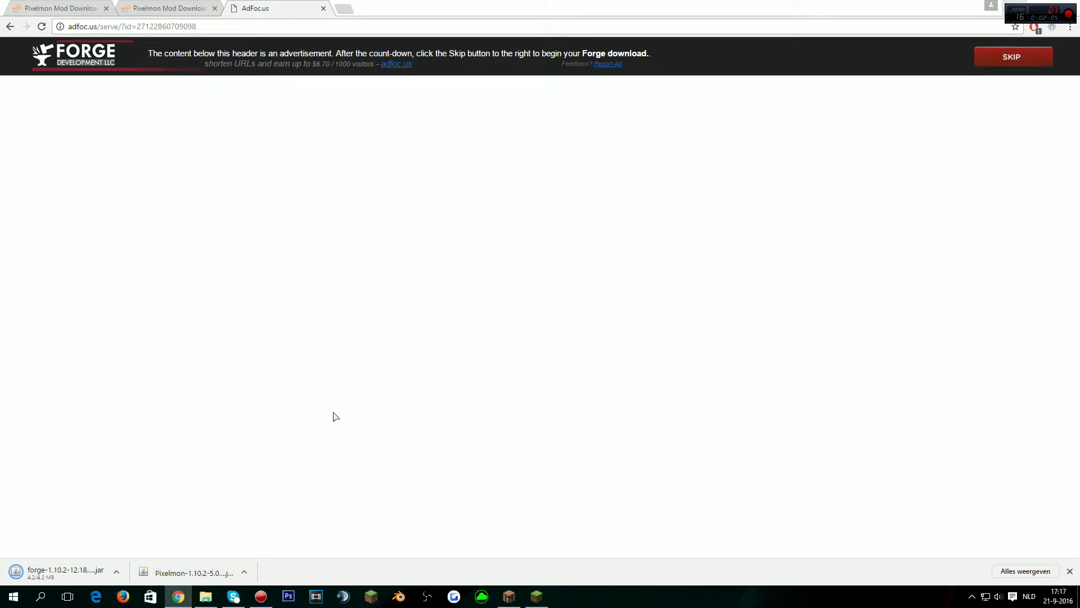
Run %appdata% to reach the Roaming folder and open the mods folder inside .minecraft
key("super+r")
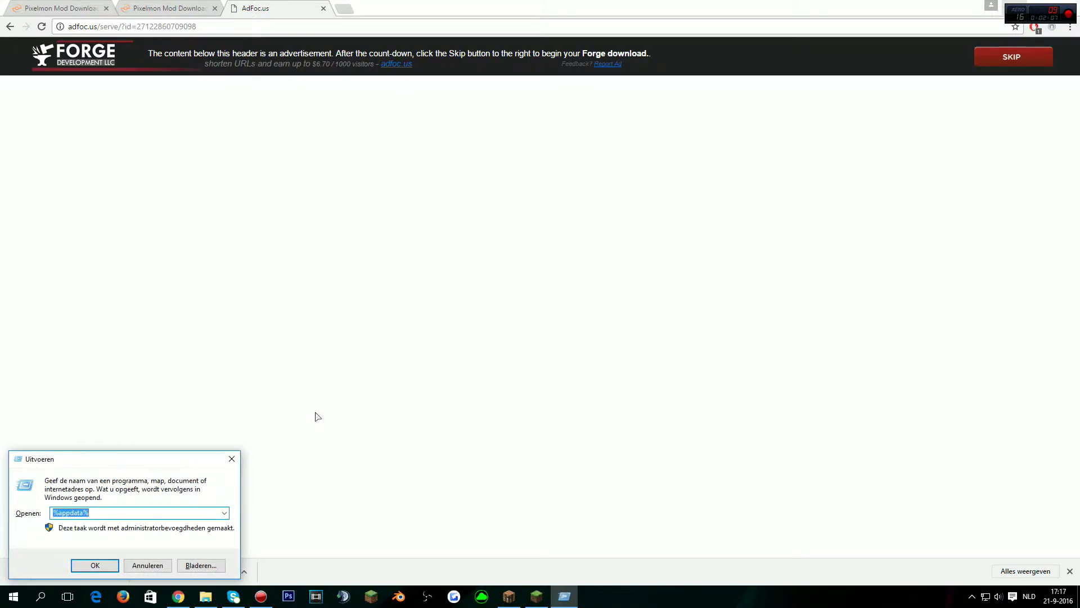
left_click_drag(191, 460, 618, 233)
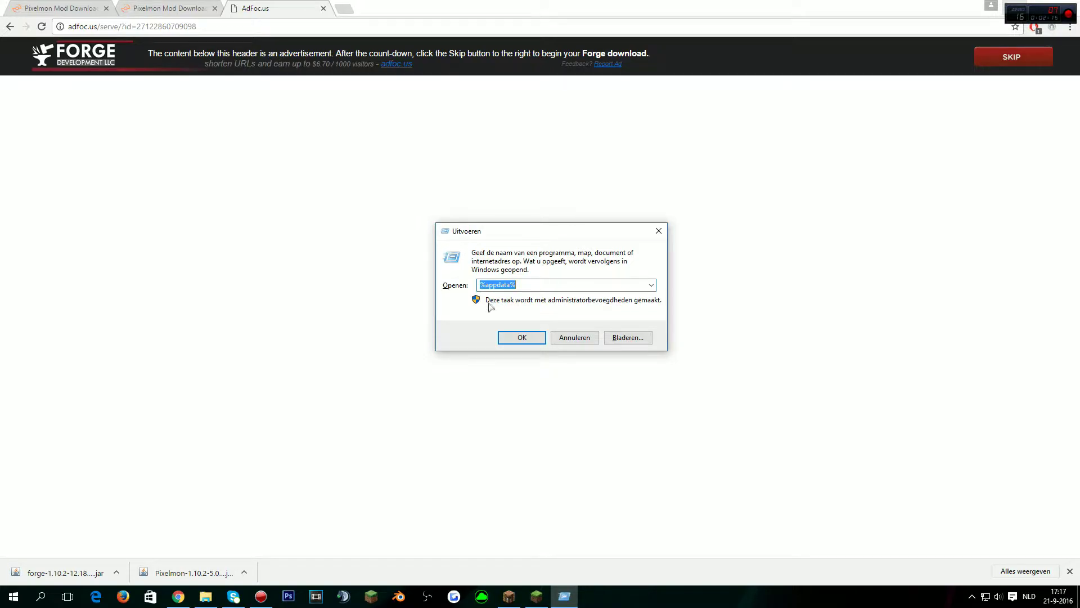
left_click(479, 284)
left_click(533, 341)
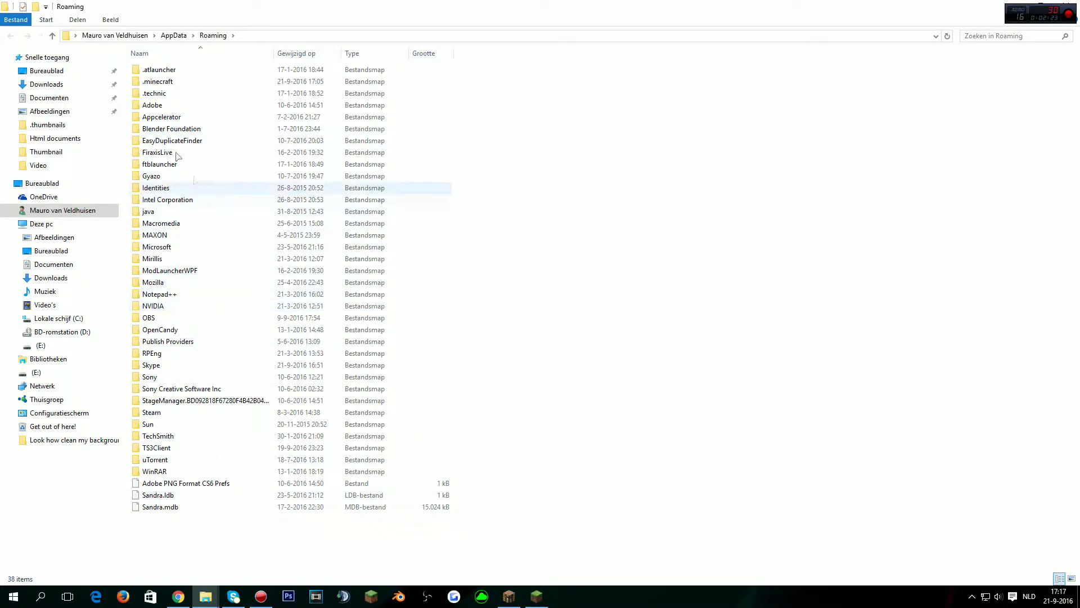
double_click(167, 85)
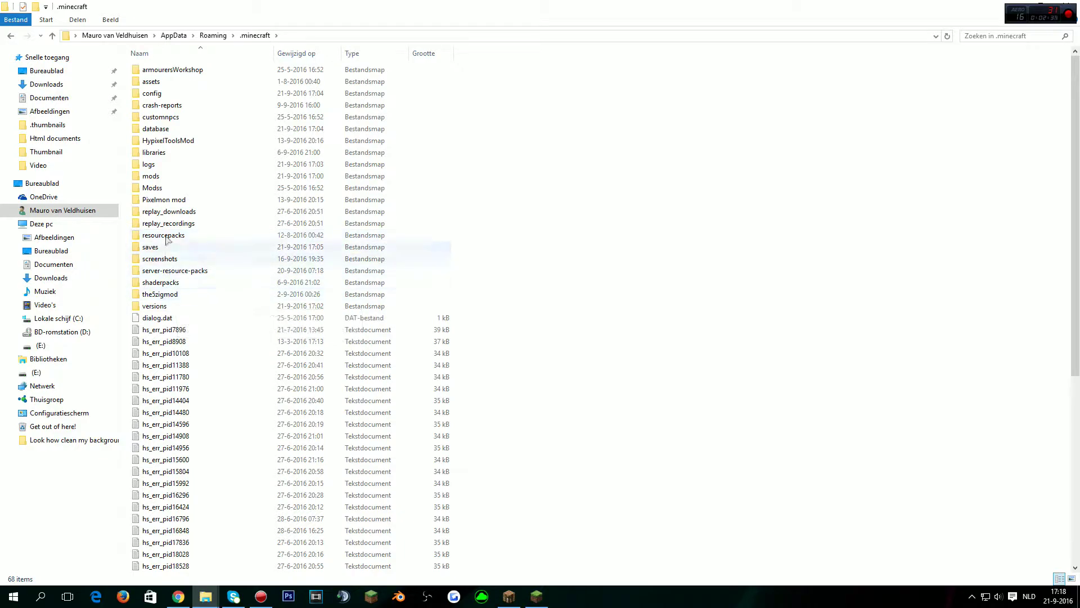
left_click(151, 176)
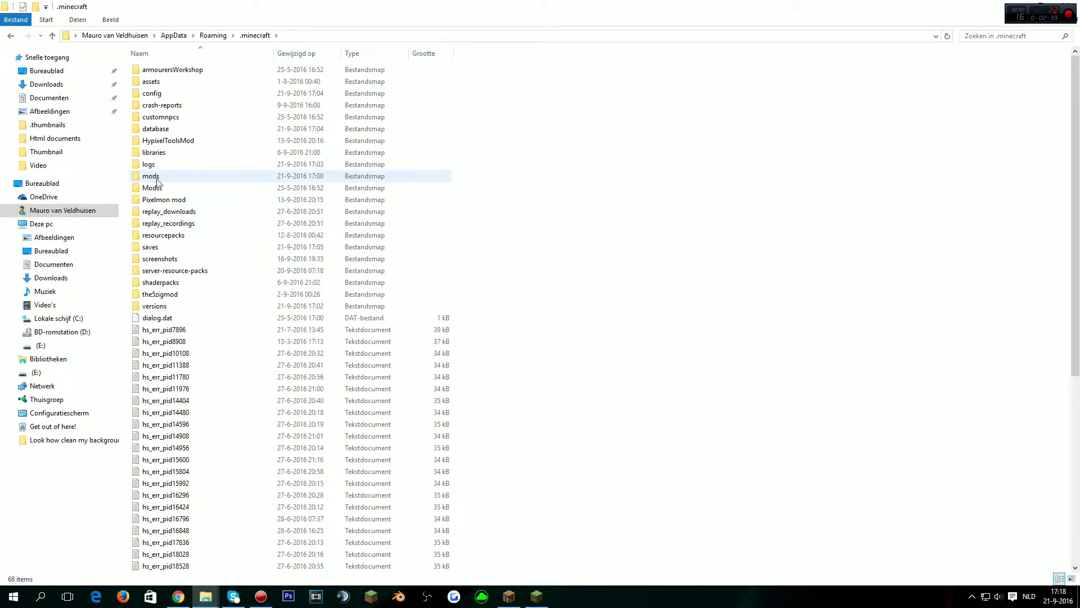
double_click(161, 178)
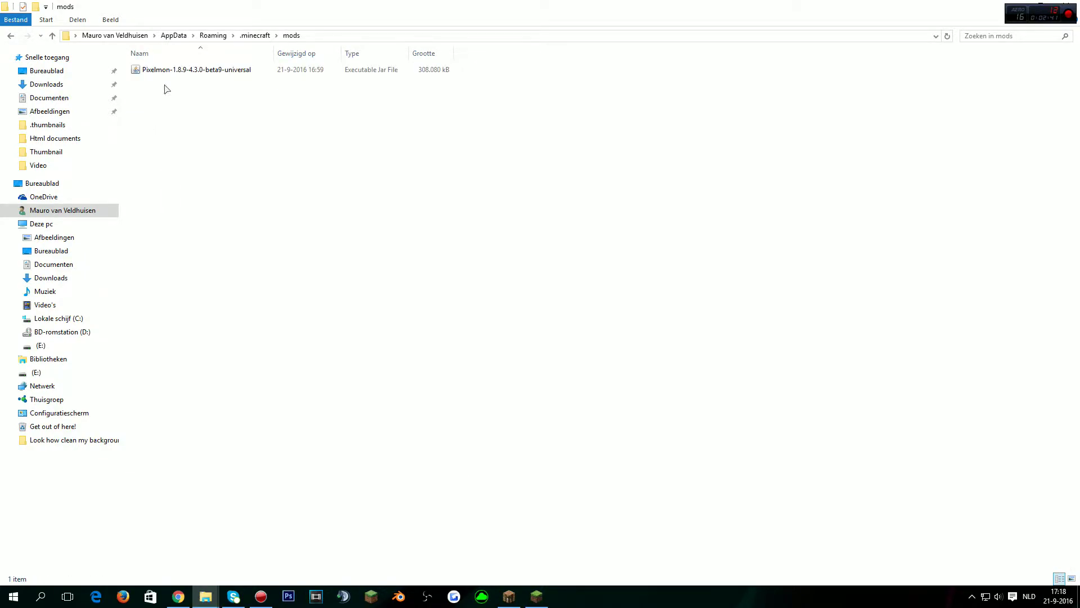
Delete the old Pixelmon-1.8.9-4.3.0-beta9-universal file from the mods folder, closing the running Minecraft 1.8.9 that locks it
left_click(188, 70)
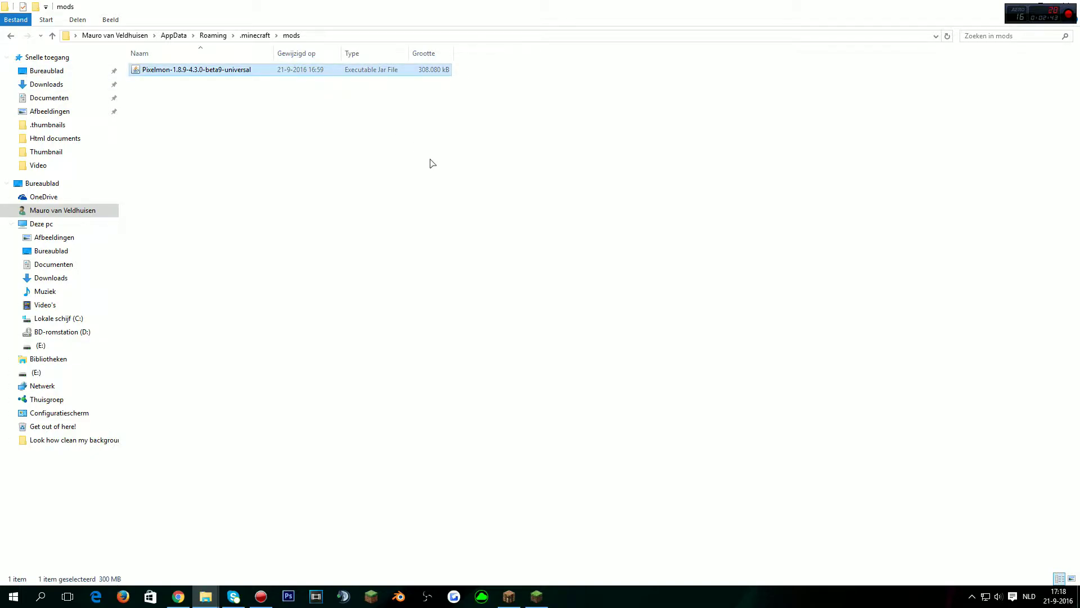
key("Delete")
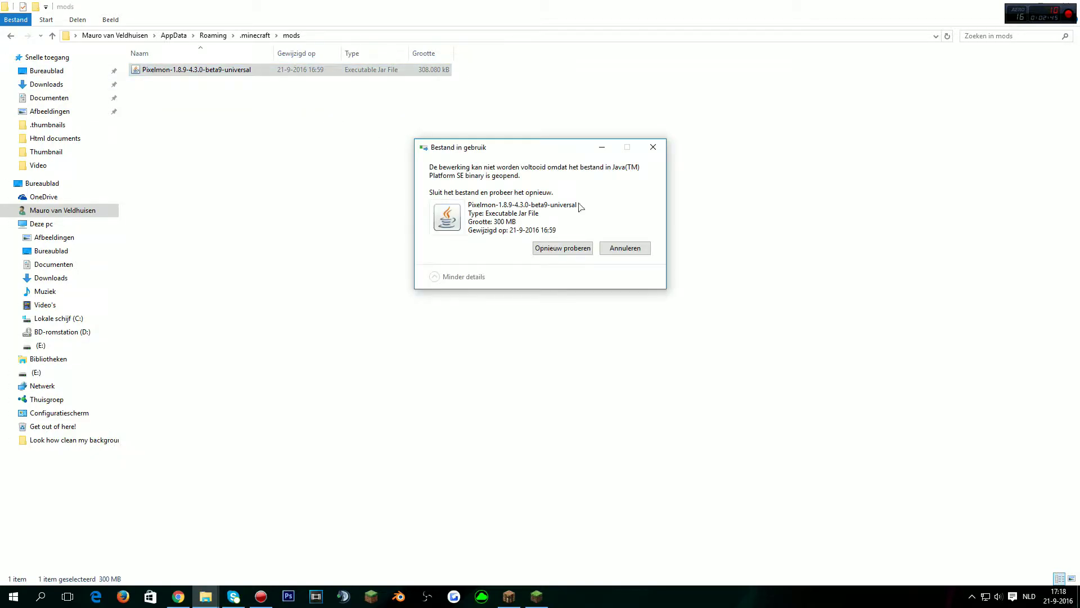
left_click(557, 248)
mouse_move(513, 599)
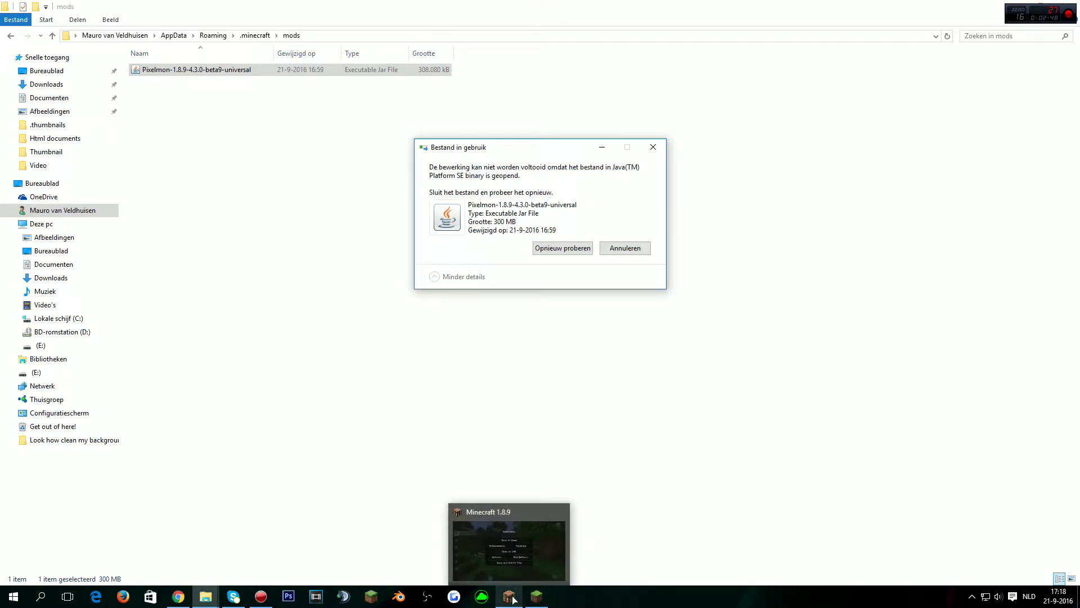
left_click(560, 511)
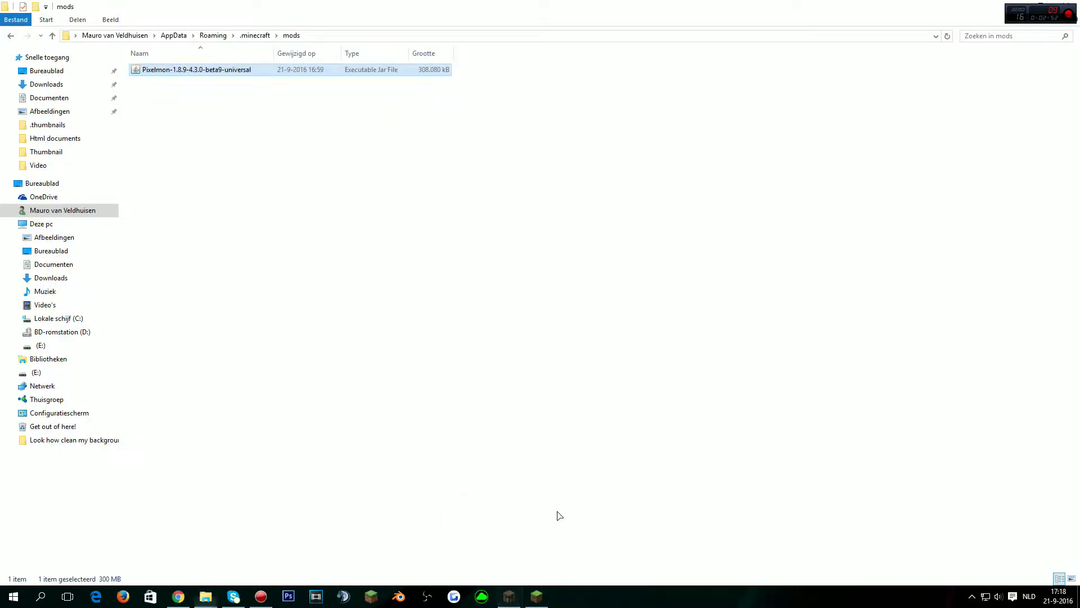
left_click(250, 70)
key("Delete")
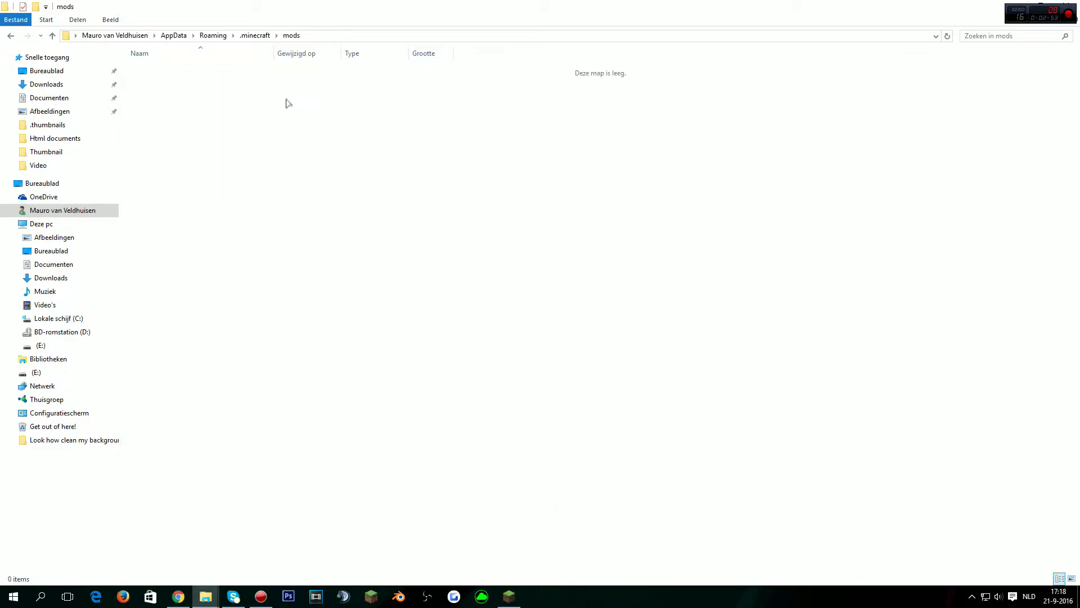
Copy the downloaded Pixelmon-1.10.2-5.0.0-beta9-universal file from the browser into the .minecraft mods folder
left_click(12, 35)
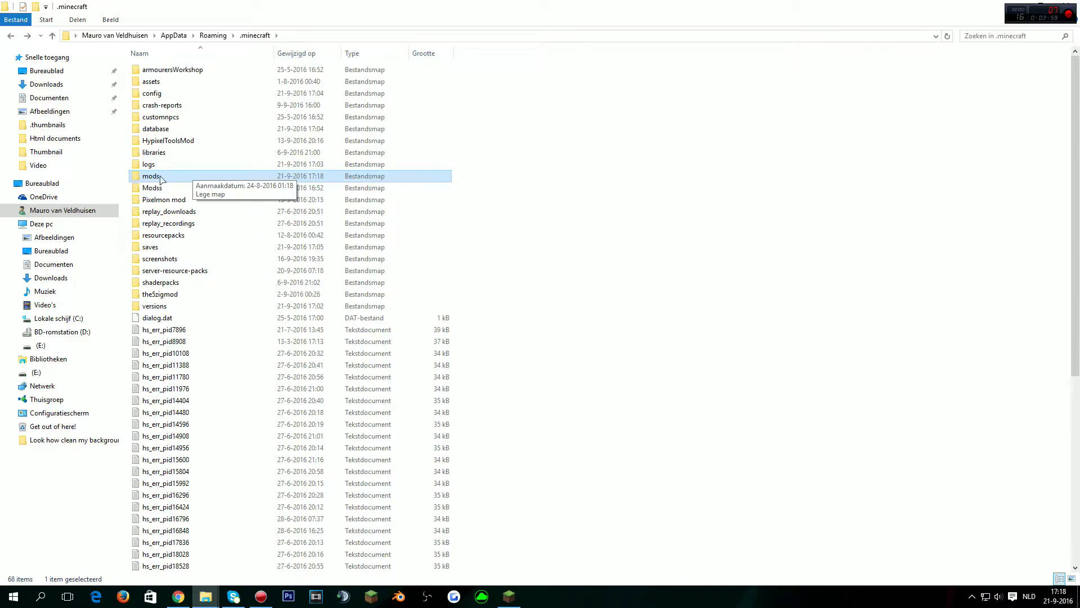
double_click(152, 176)
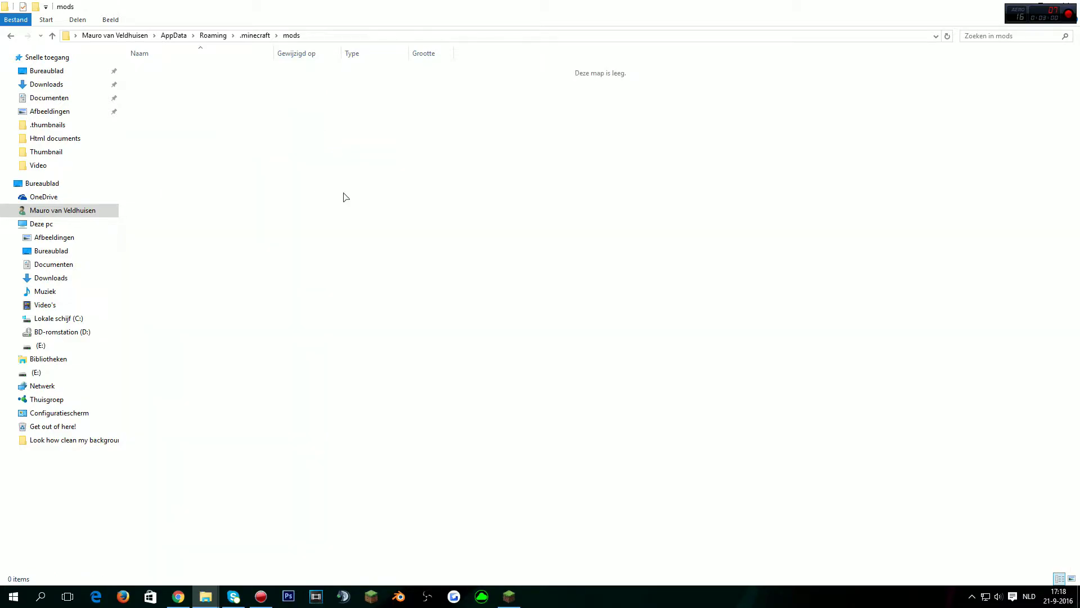
left_click(178, 596)
left_click_drag(156, 577, 584, 462)
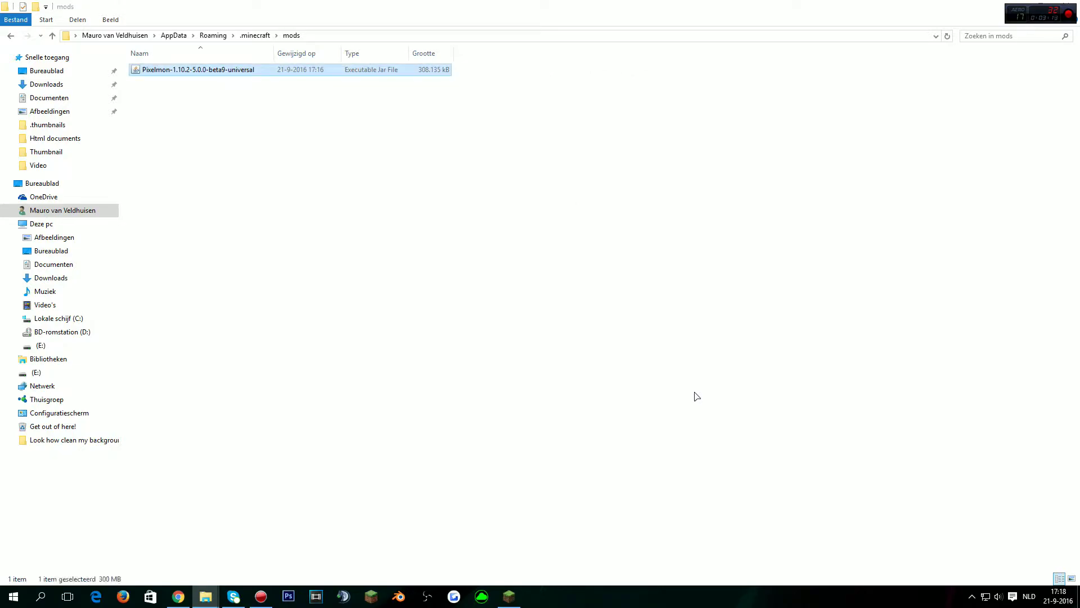
Try to create a new folder named mods inside .minecraft, declining the merge with the existing mods folder
left_click(481, 332)
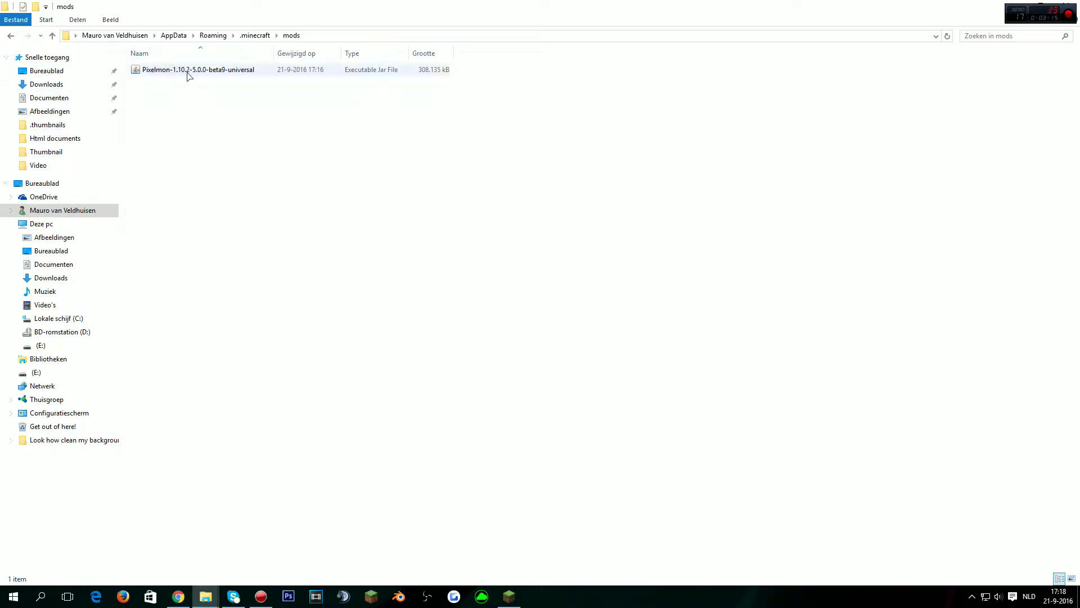
left_click(10, 36)
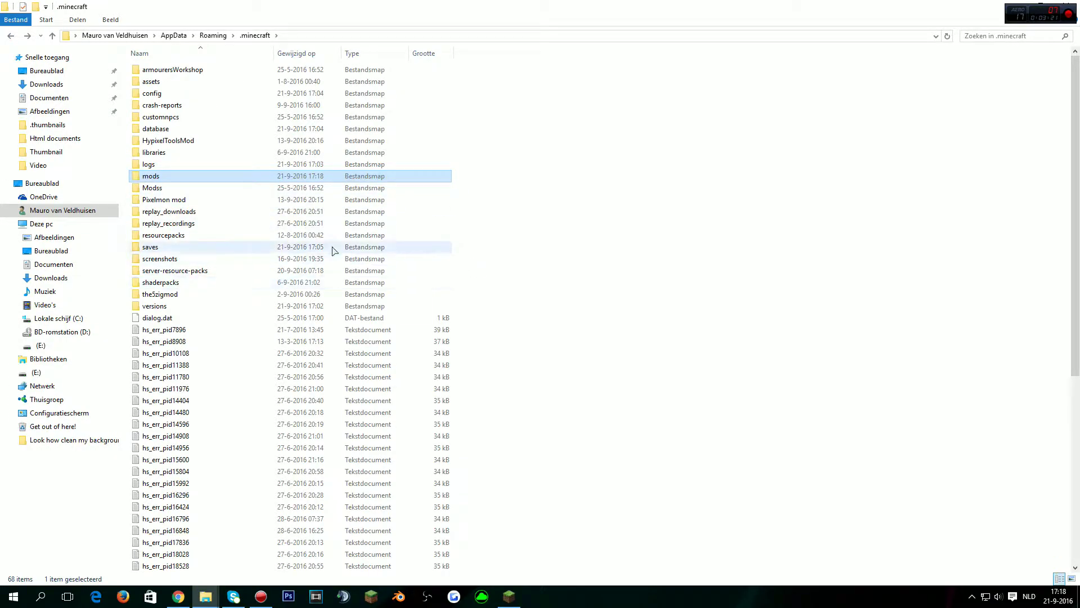
right_click(586, 205)
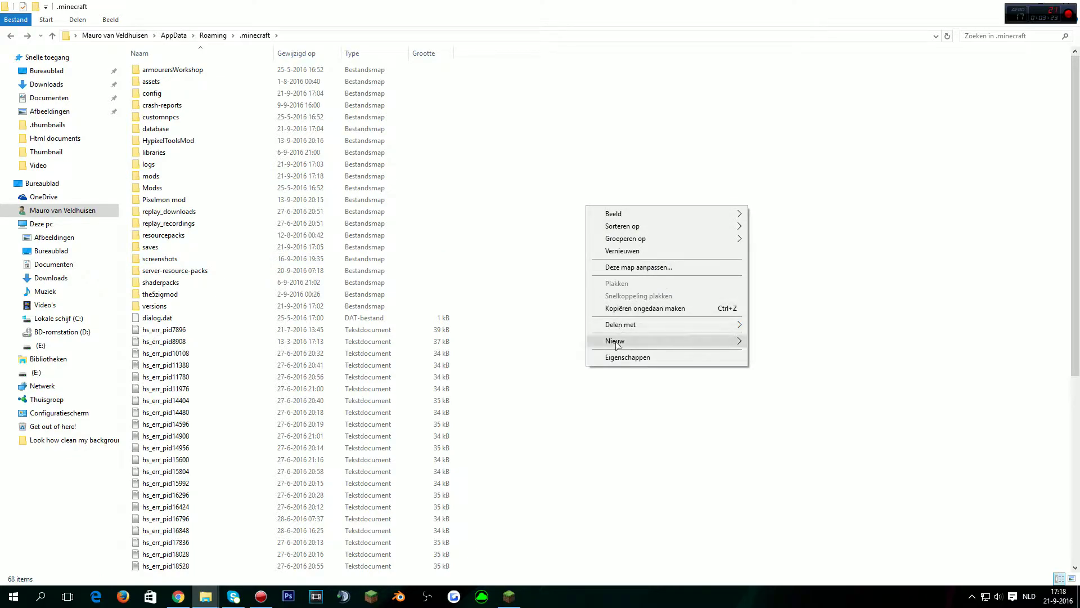
mouse_move(616, 343)
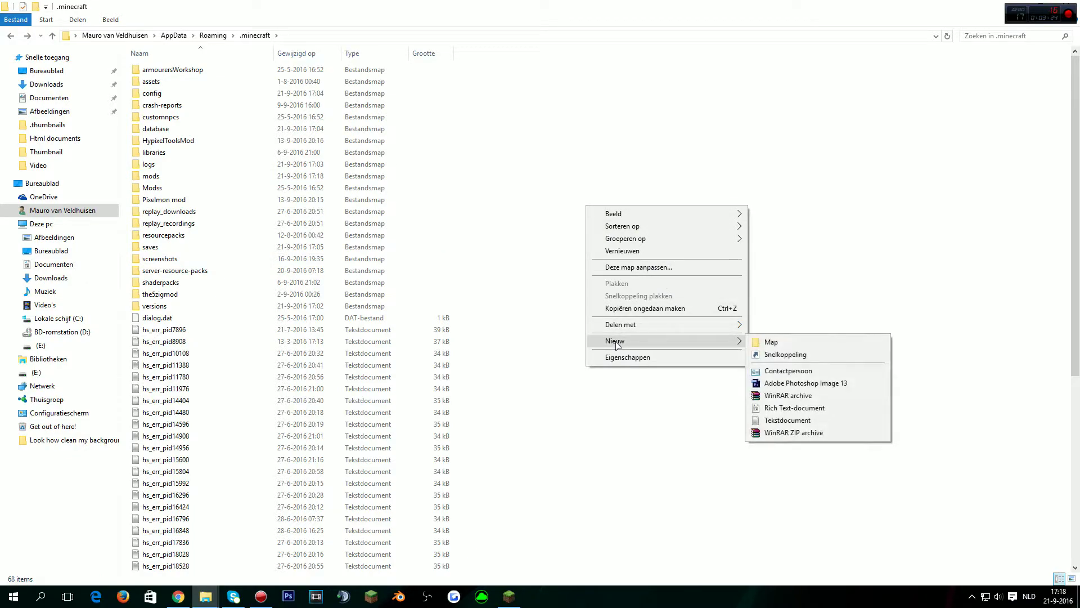
left_click(776, 342)
type("mods")
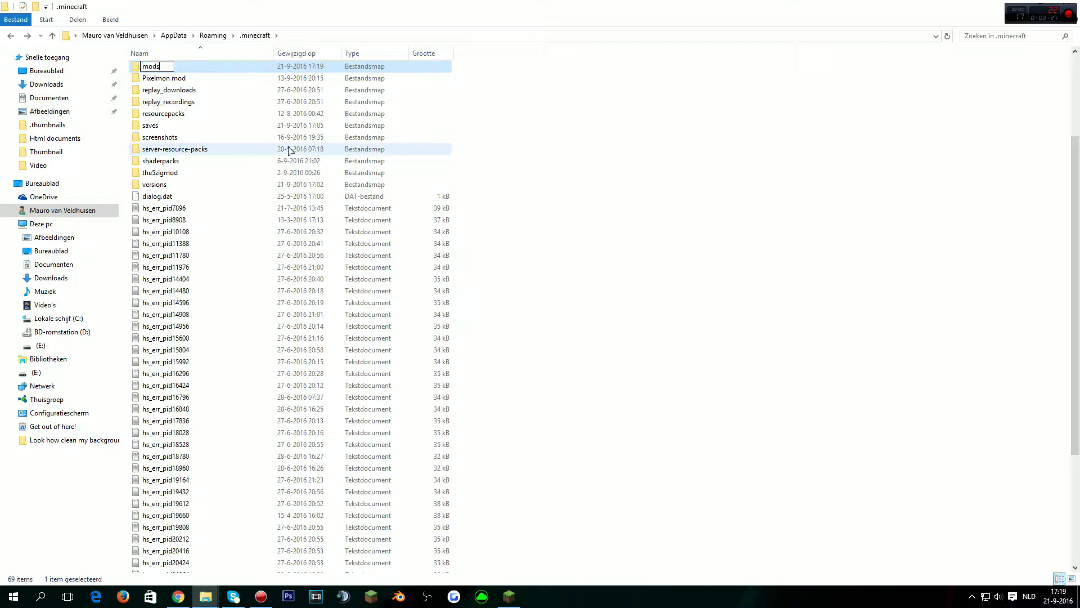
key("Return")
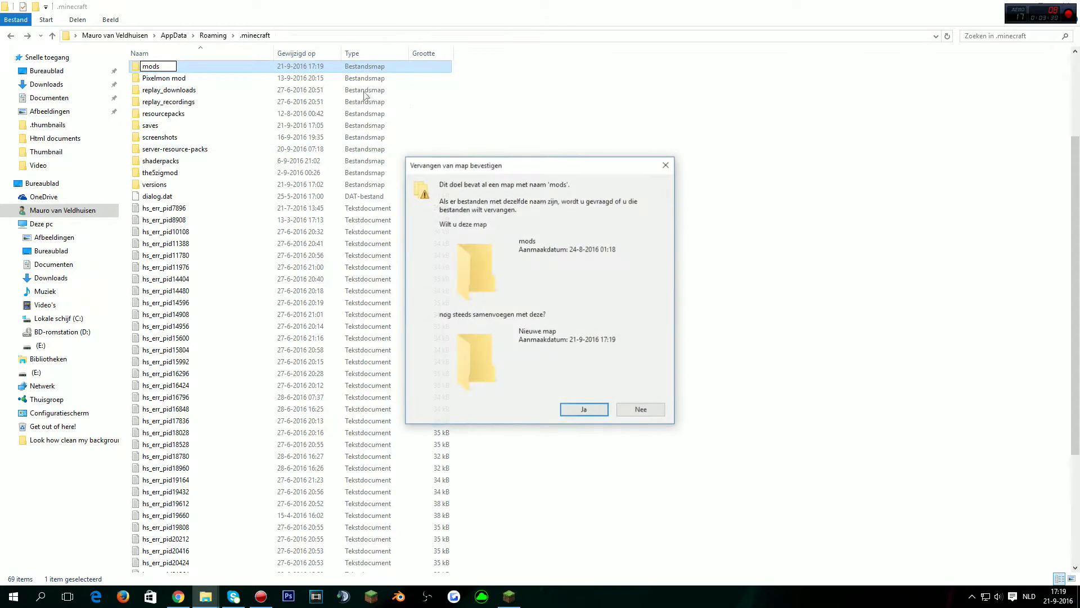
left_click(630, 411)
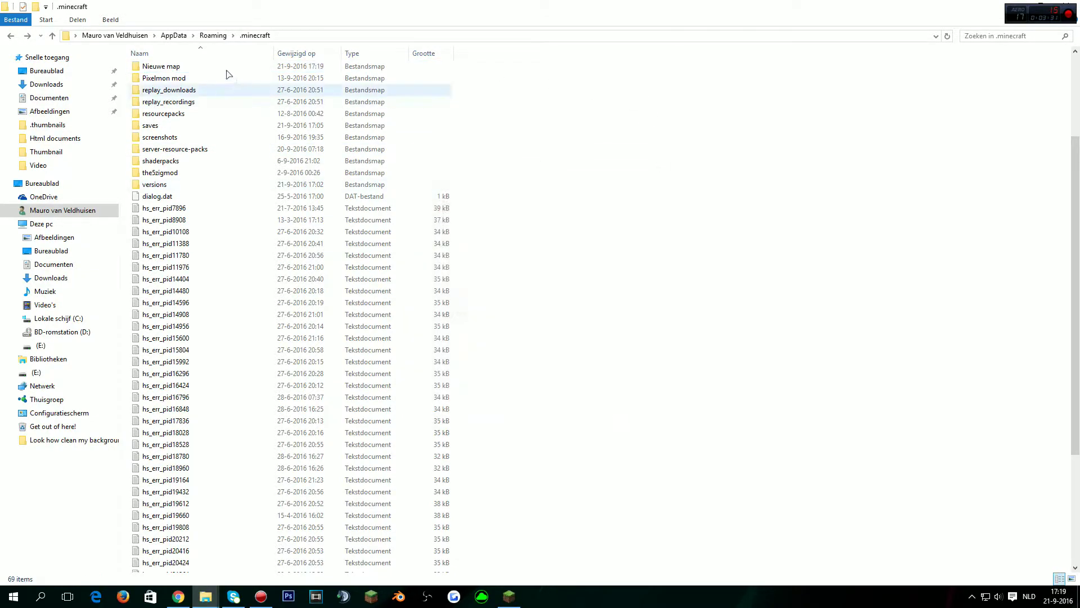
Delete the extra Nieuwe map folder from .minecraft and reopen the existing mods folder
right_click(225, 71)
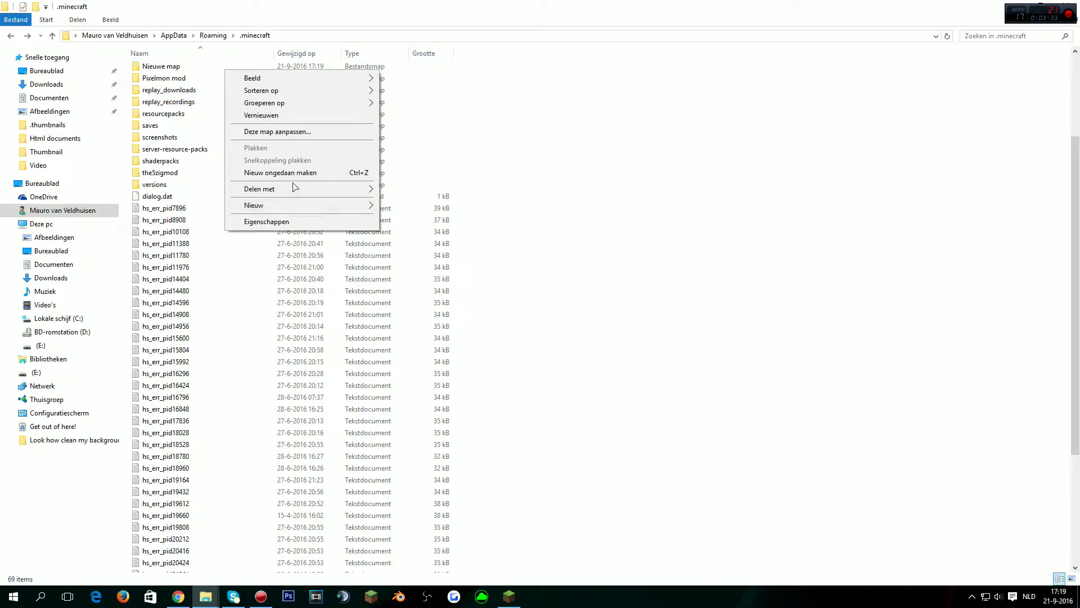
left_click(248, 70)
right_click(248, 68)
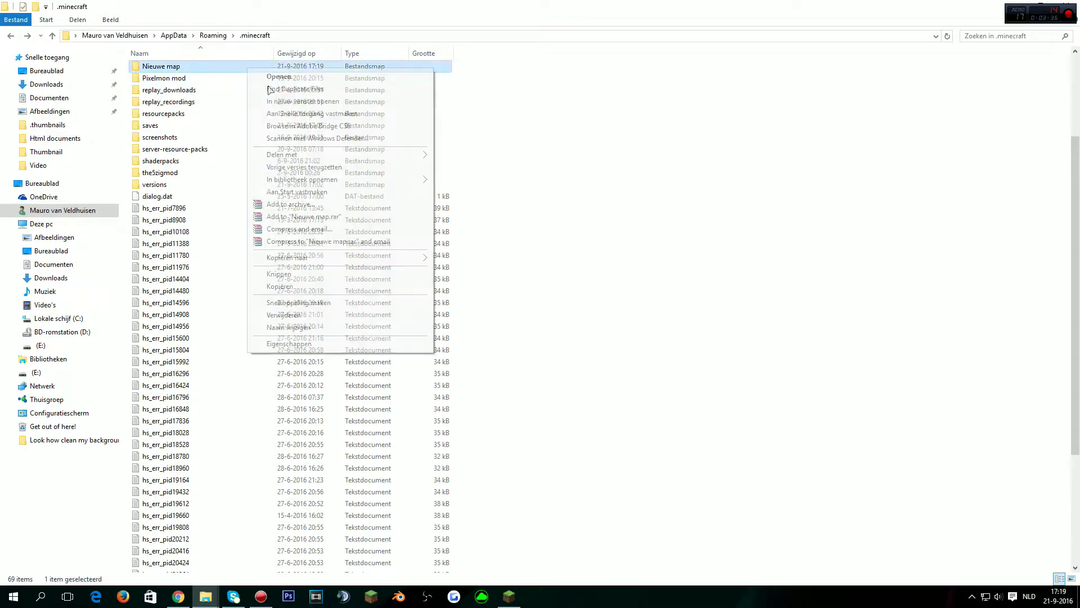
left_click(324, 315)
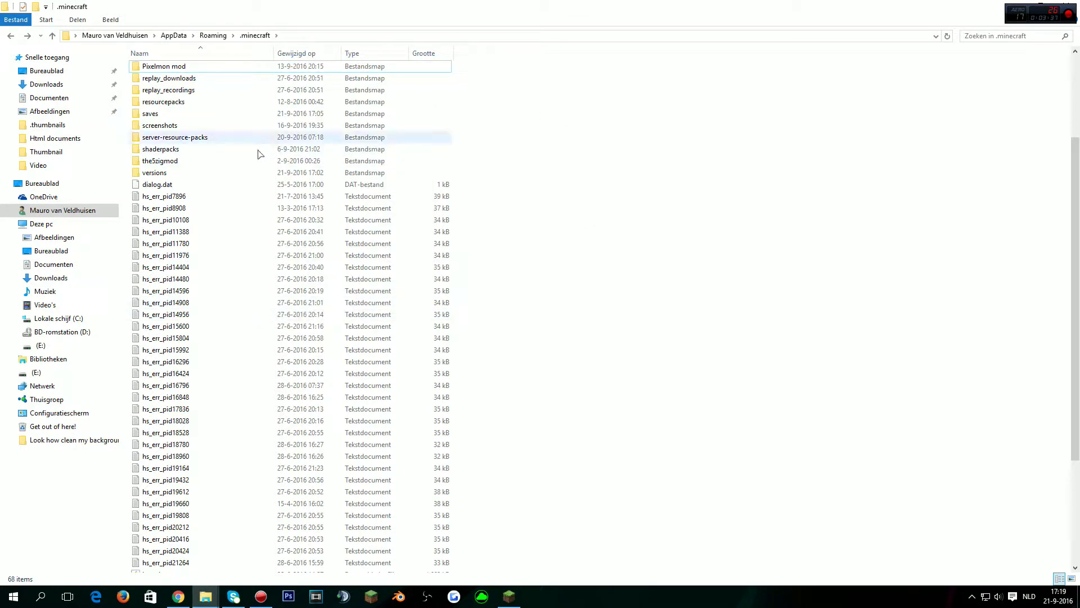
scroll(259, 154, "up", 4)
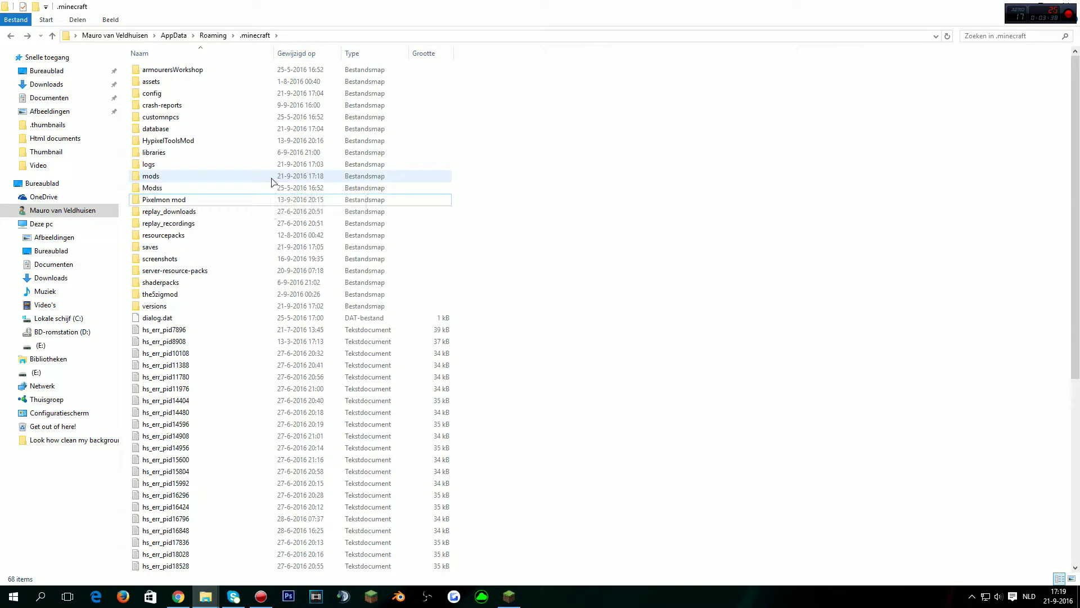
double_click(238, 176)
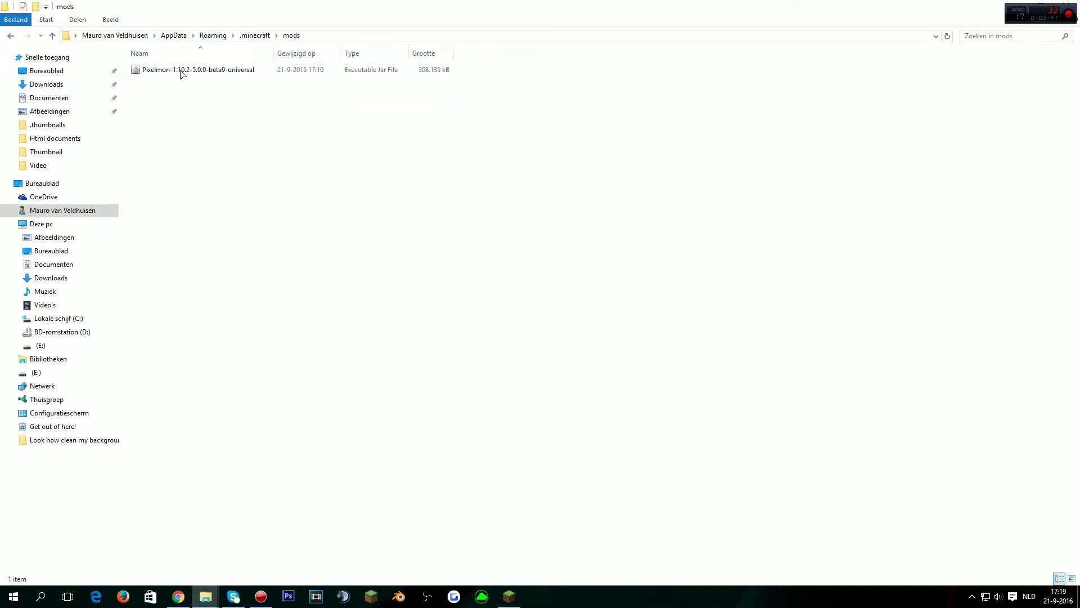
Run the downloaded Forge installer from the browser and install the client for forge 1.10.2-12.18.1.2092
left_click(179, 596)
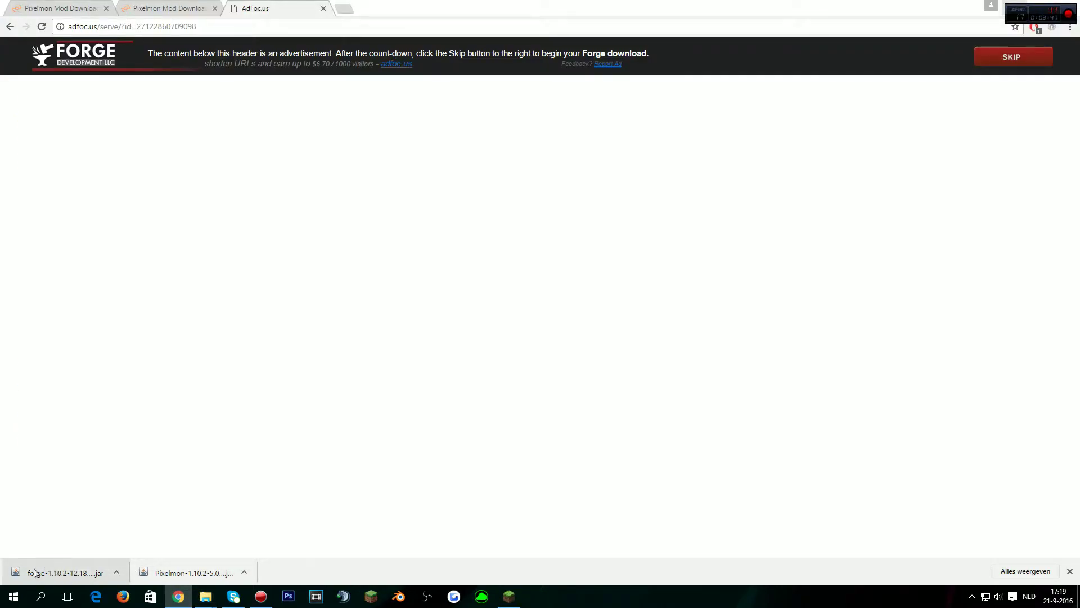
left_click(51, 573)
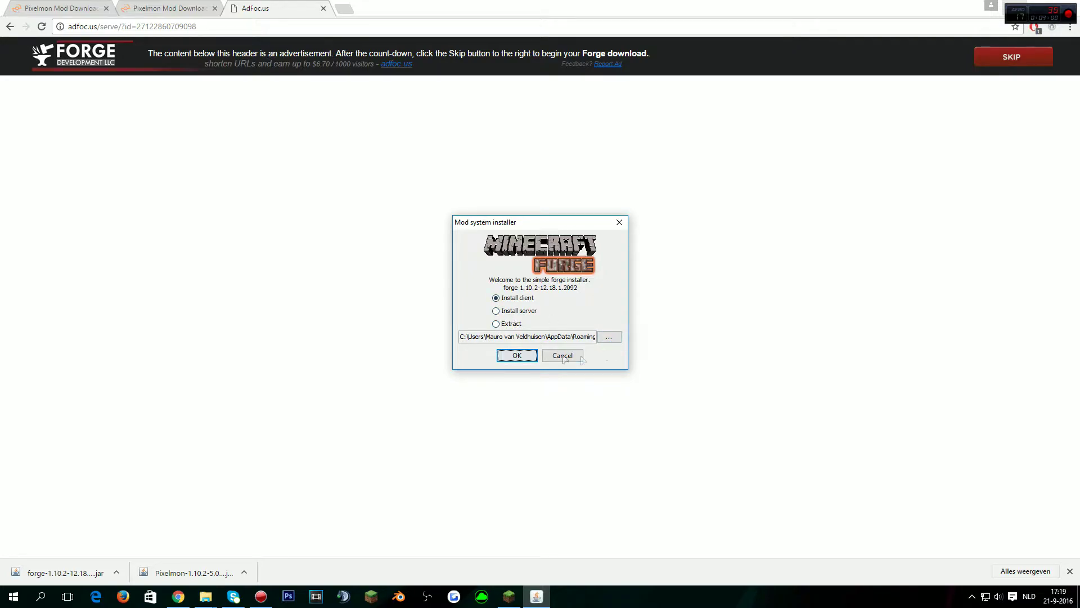
left_click(516, 355)
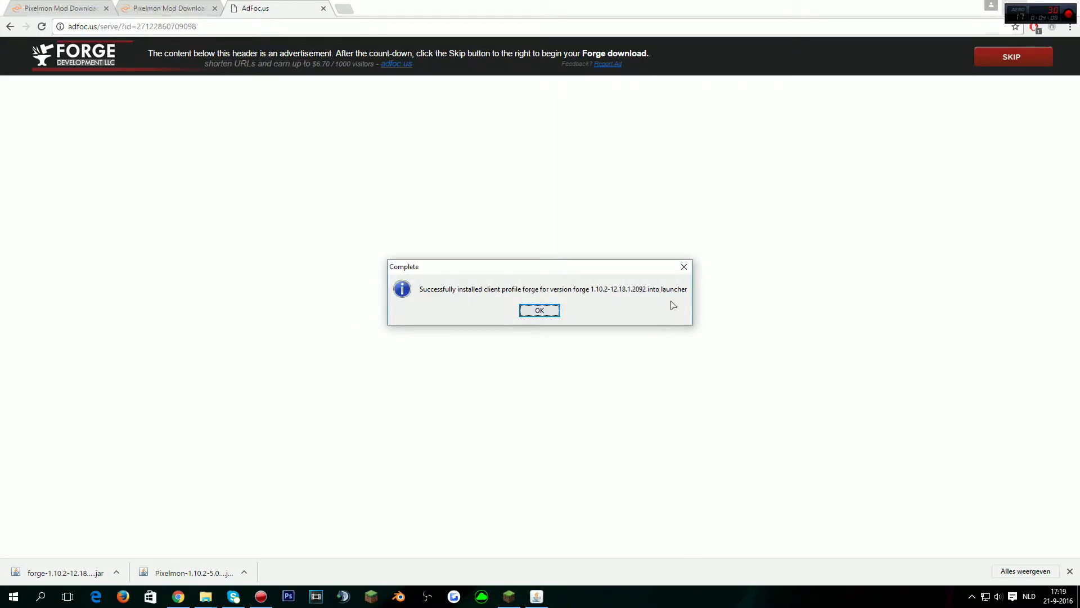
left_click(553, 311)
Open the Minecraft Launcher and set the topkek nicememe profile's version to release 1.10.2-forge1.10.2-12.18.1.2092
left_click(371, 596)
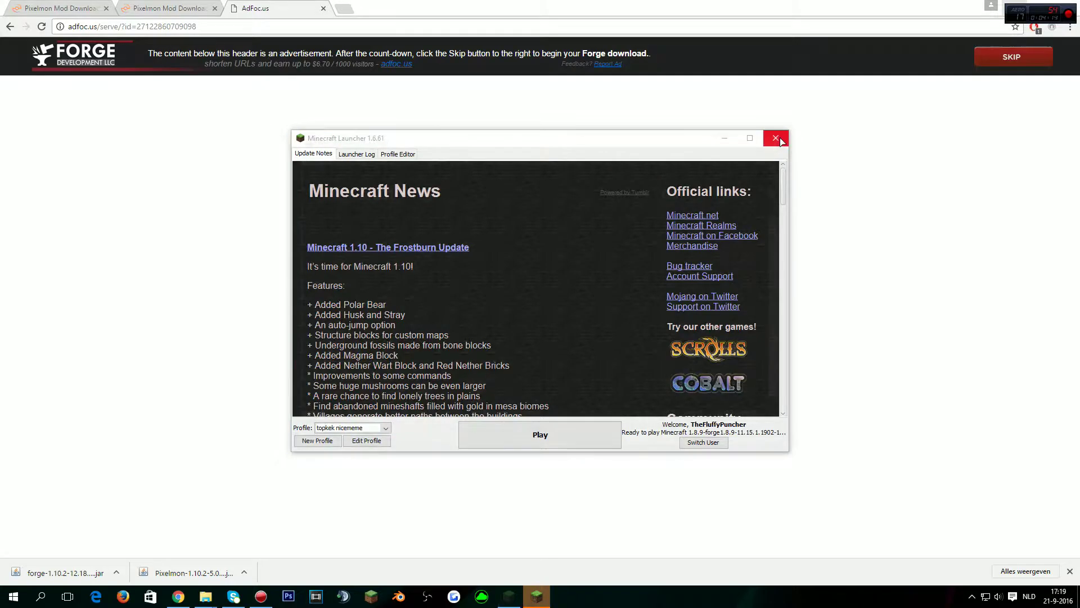
left_click(374, 442)
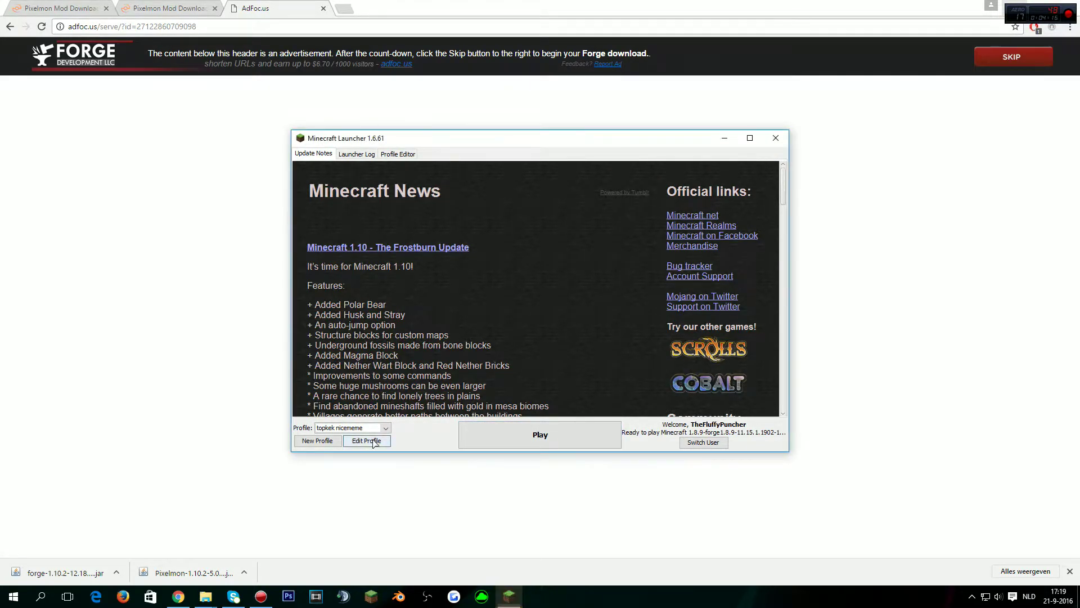
left_click(478, 338)
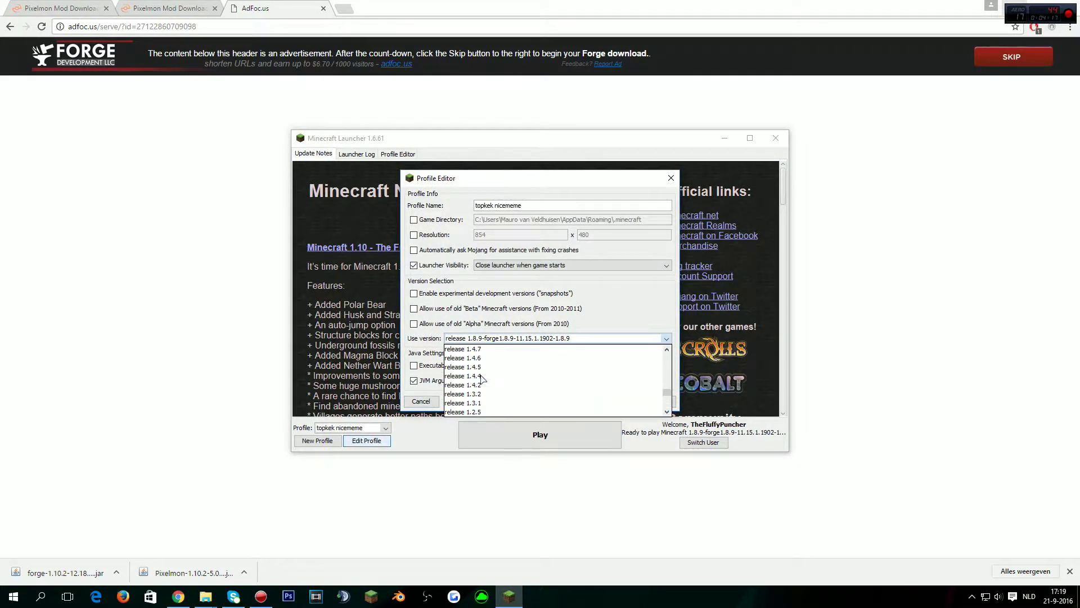
scroll(488, 378, "up", 10)
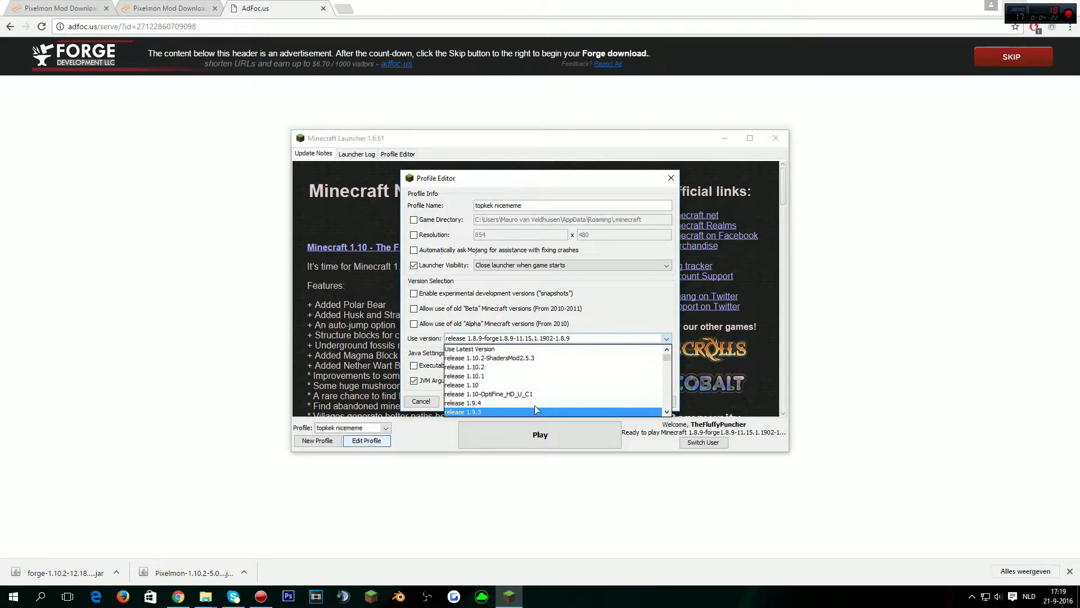
scroll(568, 389, "down", 3)
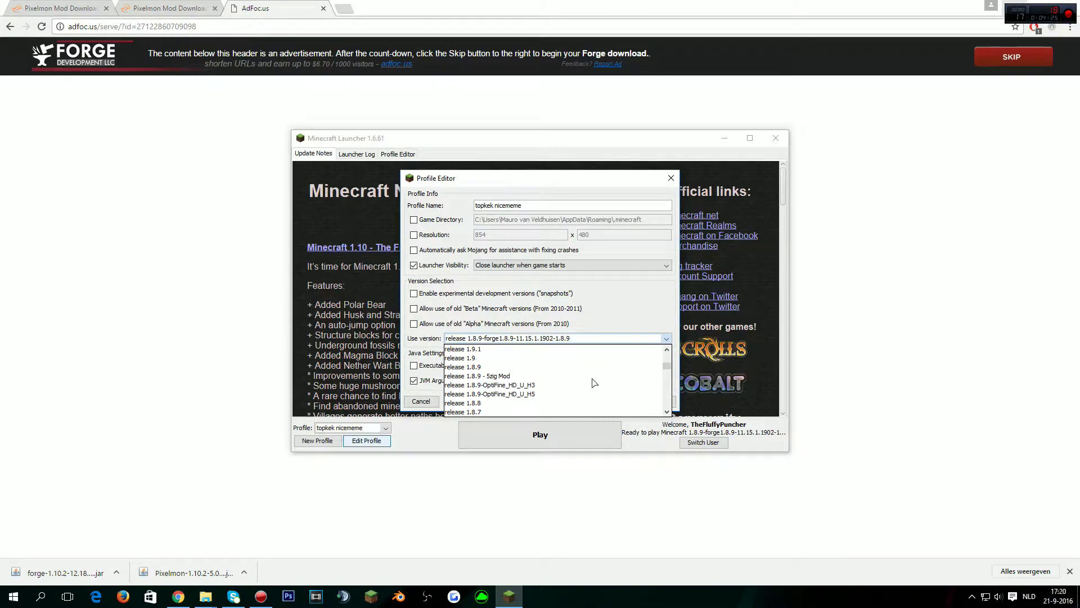
scroll(585, 371, "down", 6)
scroll(582, 368, "down", 2)
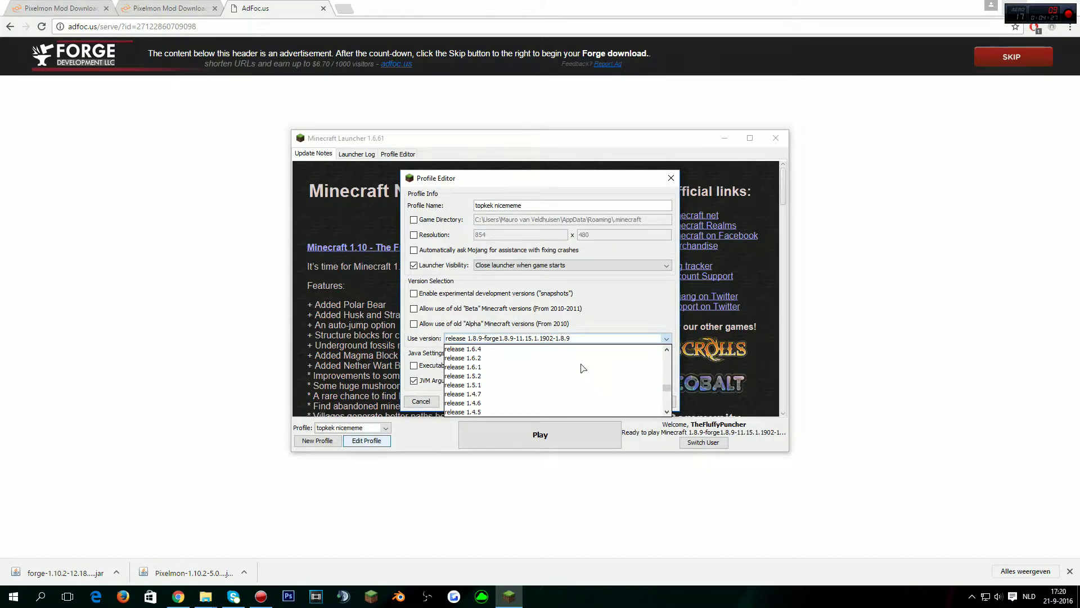
scroll(579, 372, "down", 10)
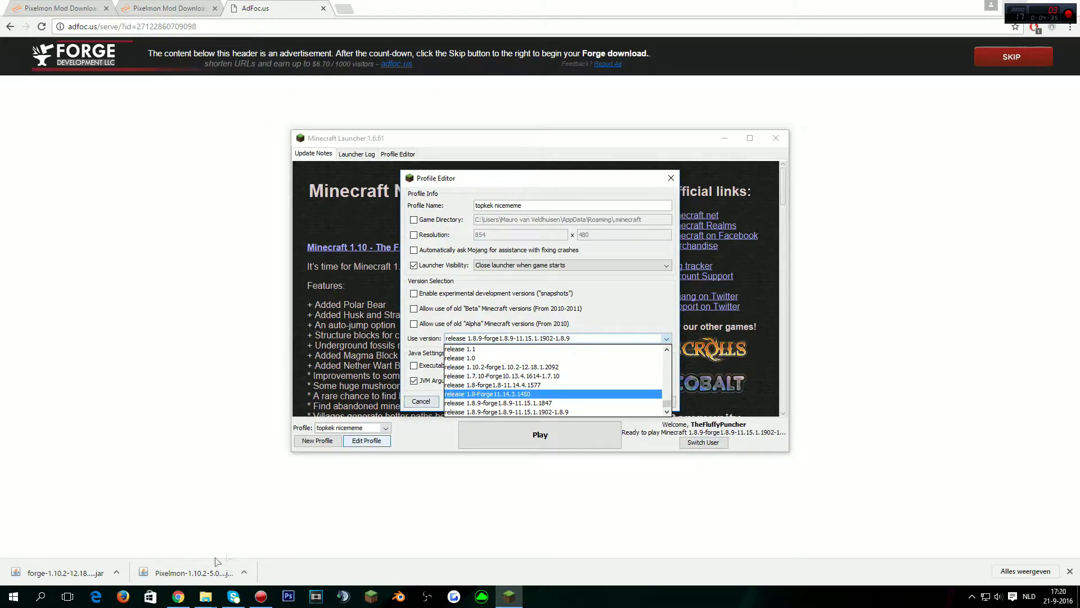
left_click(493, 367)
Compare the Pixelmon file in the mods folder with the Forge version selected in the profile
mouse_move(206, 595)
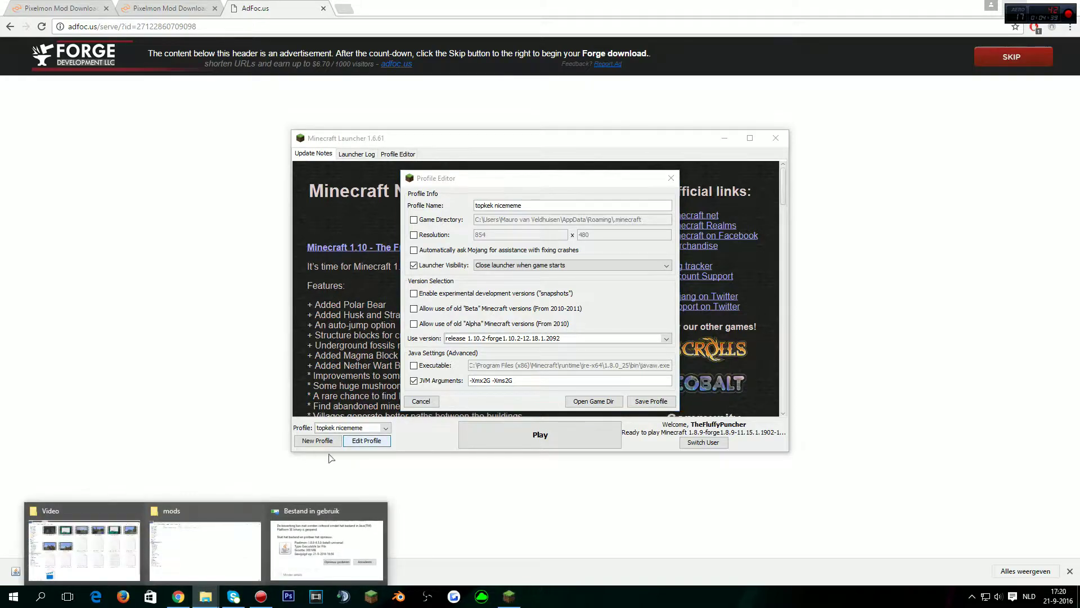
left_click(205, 529)
key("alt+Tab")
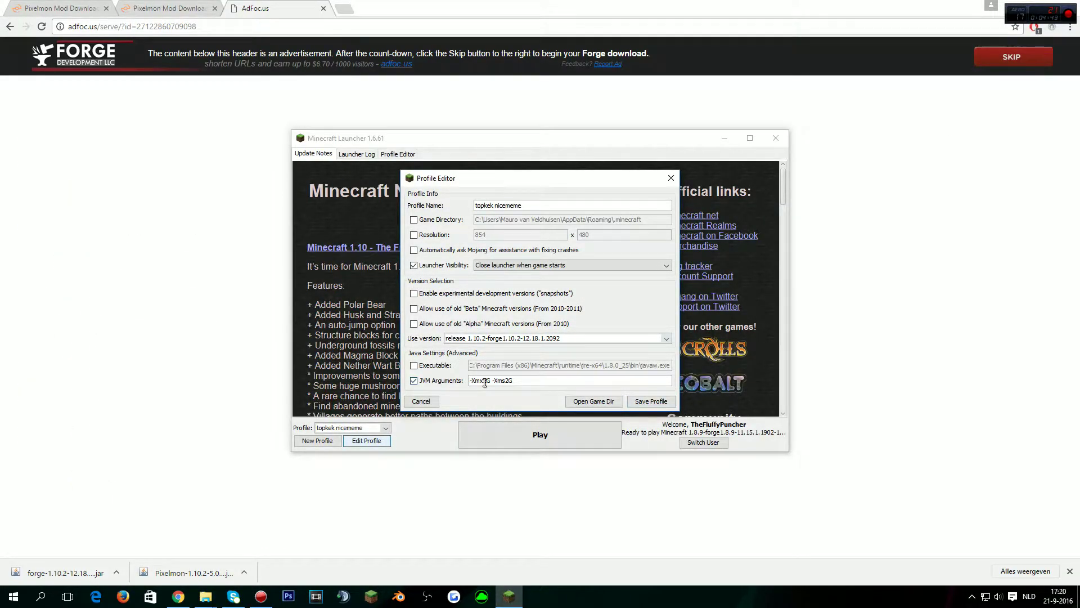
left_click(488, 339)
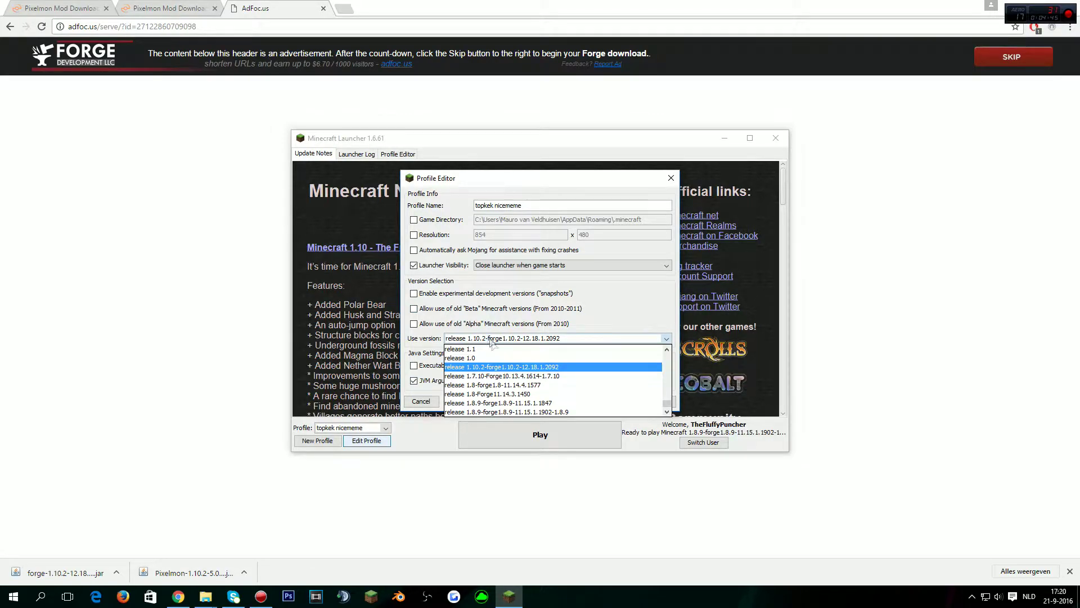
left_click(491, 339)
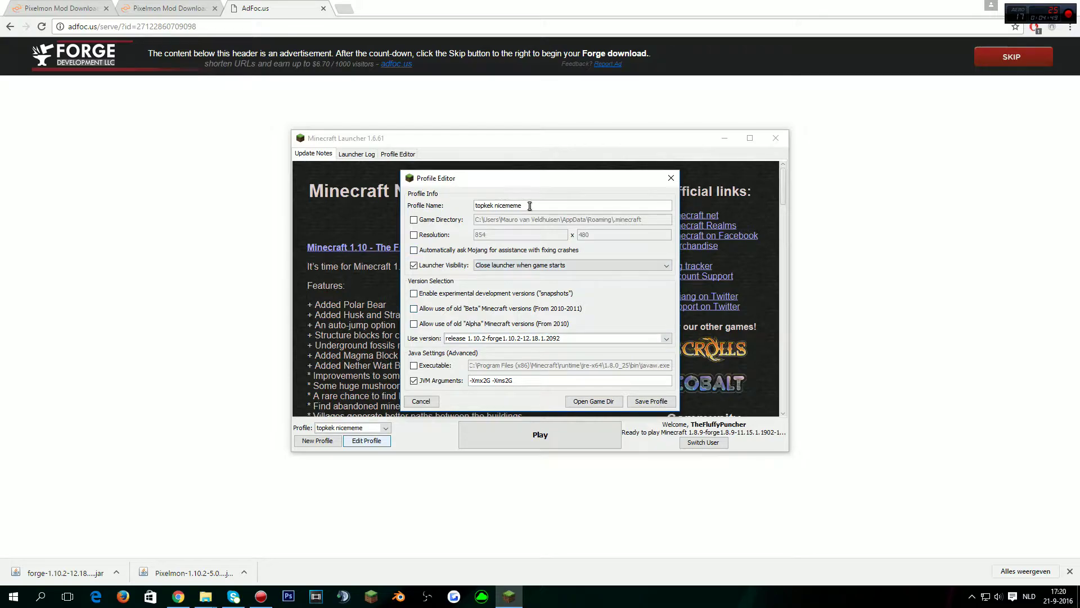
Enter a new name for the launcher profile in place of topkek nicememe
left_click_drag(523, 206, 241, 199)
type("nic")
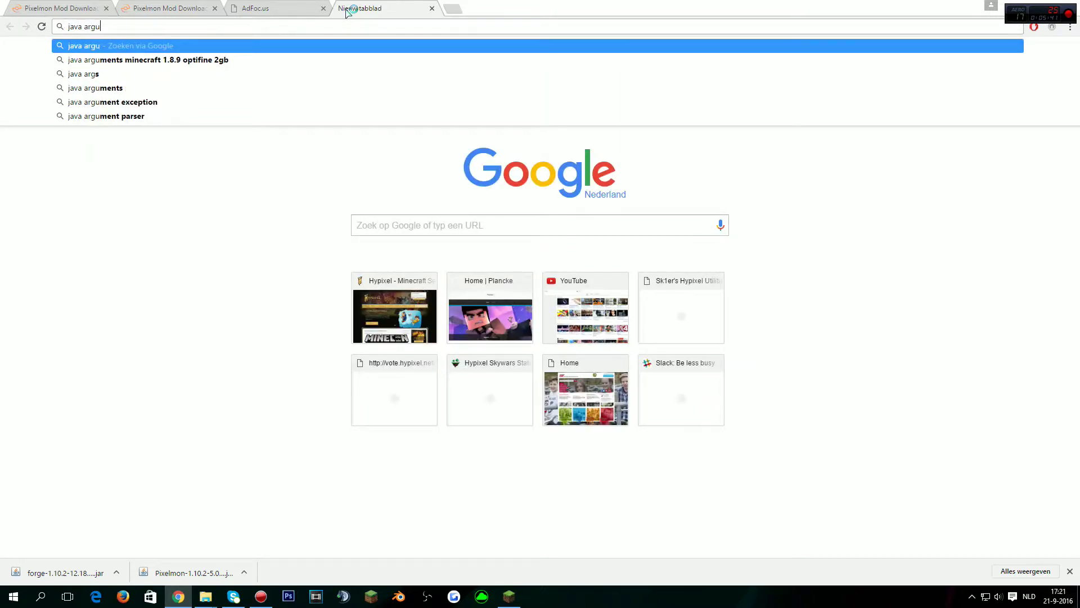
Search Google for "java arguments minecraft 1.10.2" in the browser
type("inecraft 1,")
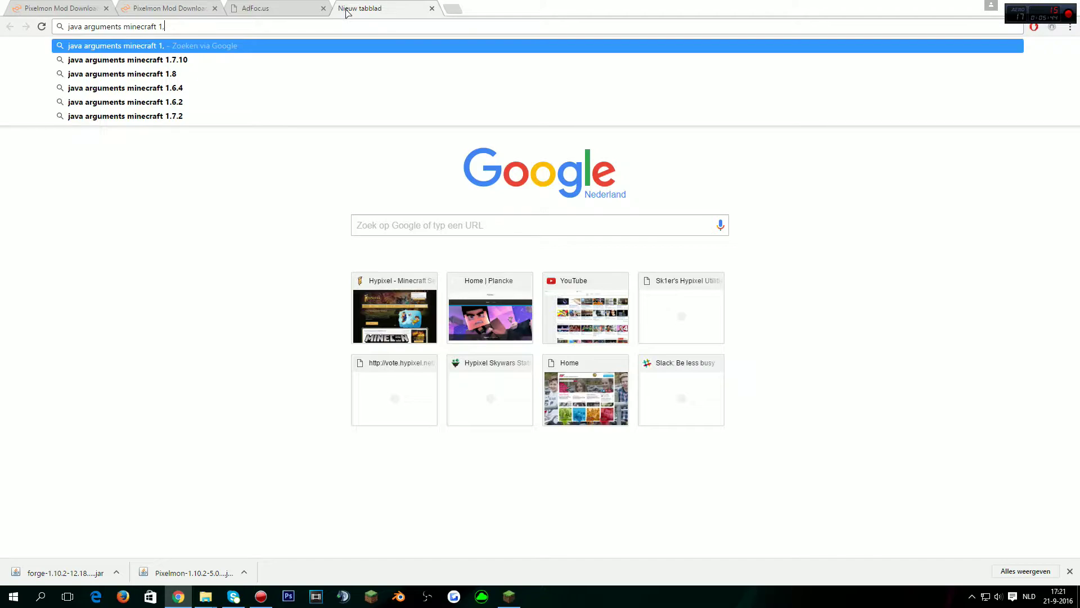
key("BackSpace")
type(".1")
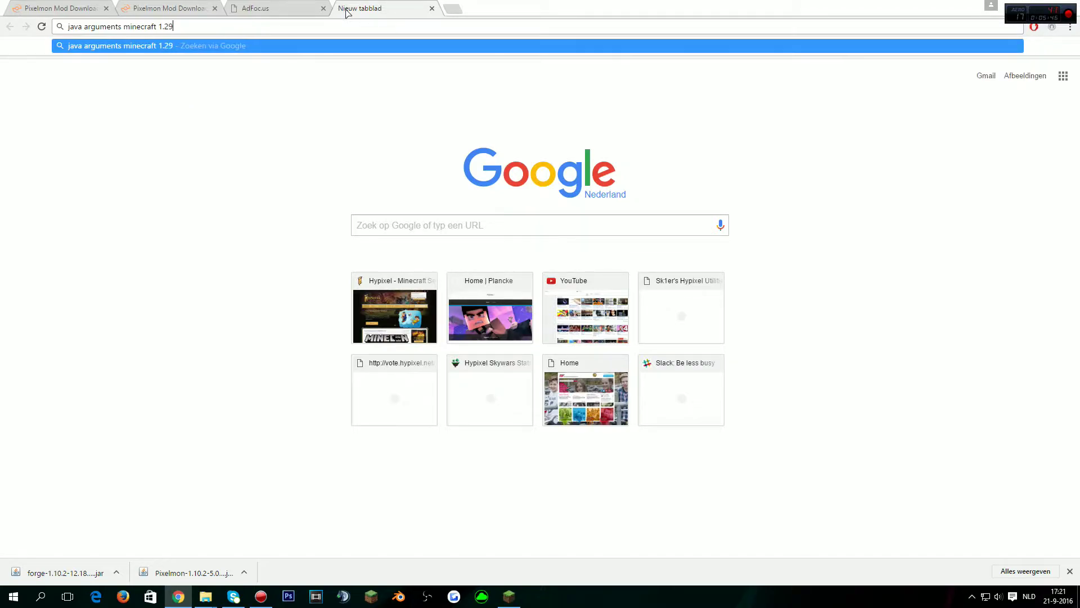
type("0.2")
key("Return")
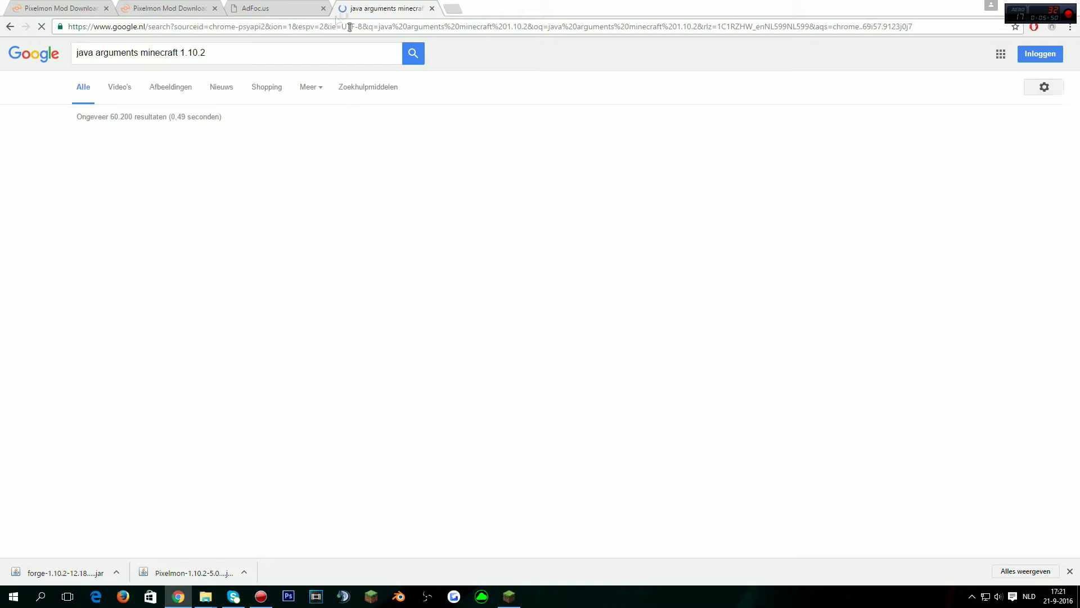
Open the Minecraft Forum topic on launcher JVM arguments, reveal the 64-bit startup parameters and highlight -Xmx4G -Xms4G
left_click(141, 256)
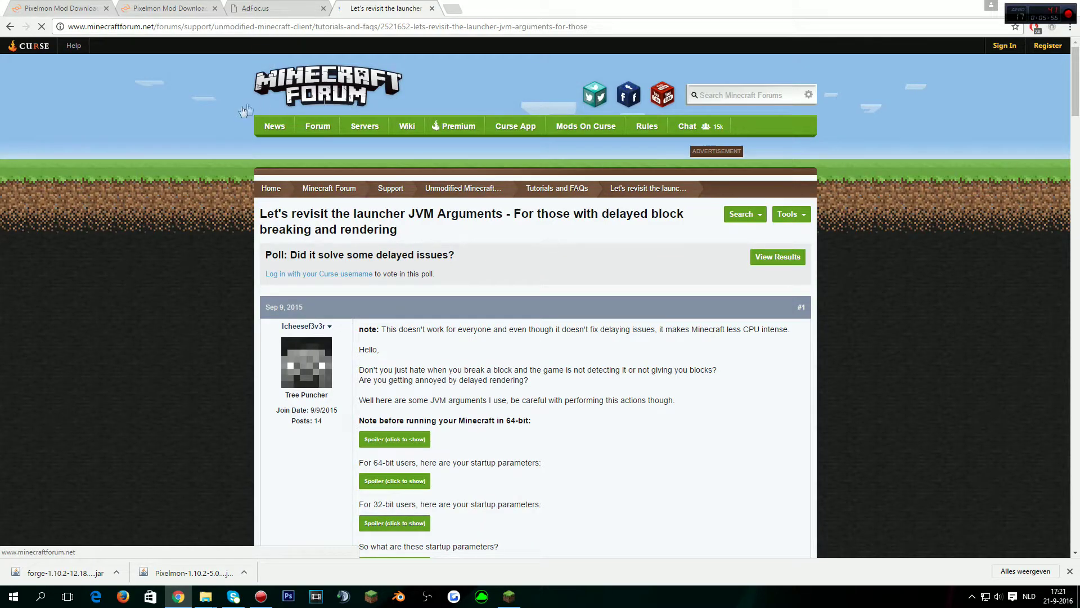
scroll(406, 181, "down", 5)
scroll(393, 225, "up", 1)
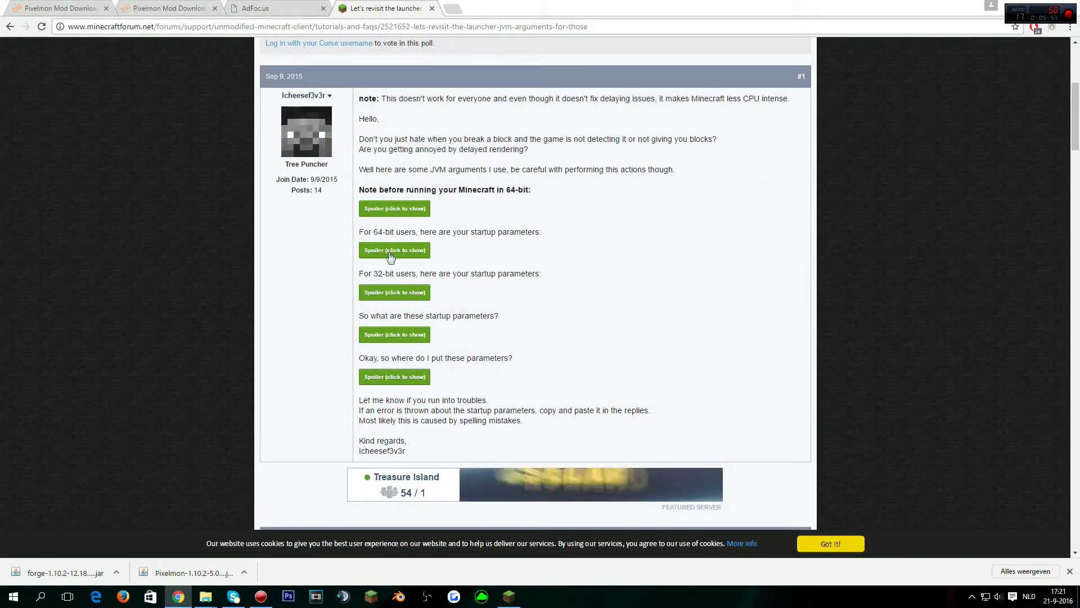
left_click(386, 252)
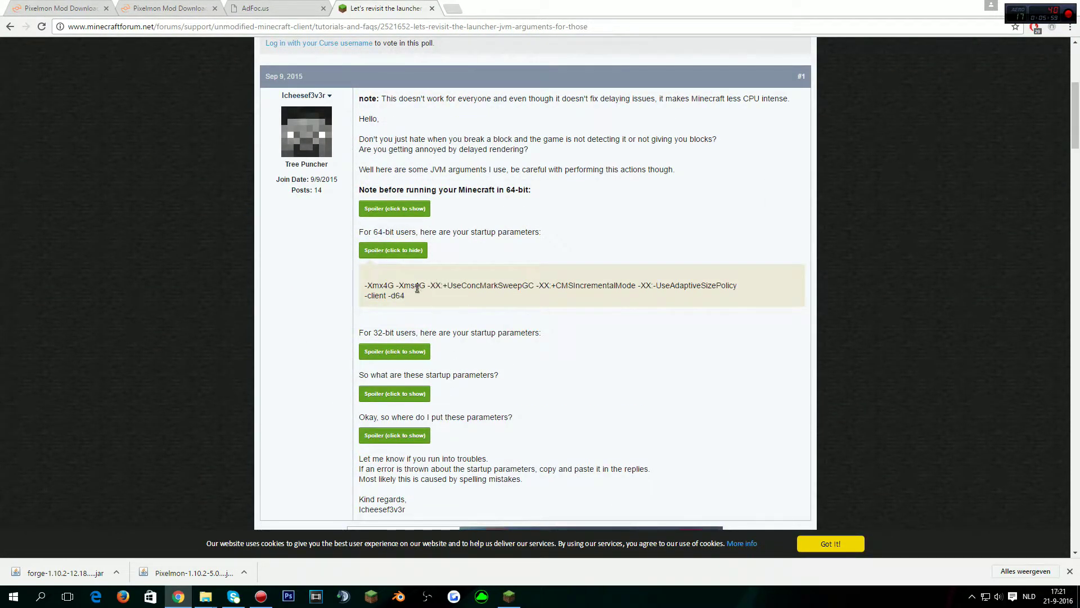
left_click_drag(364, 286, 425, 287)
left_click(388, 287)
Close the forum page and return to the mods folder in File Explorer
left_click(431, 8)
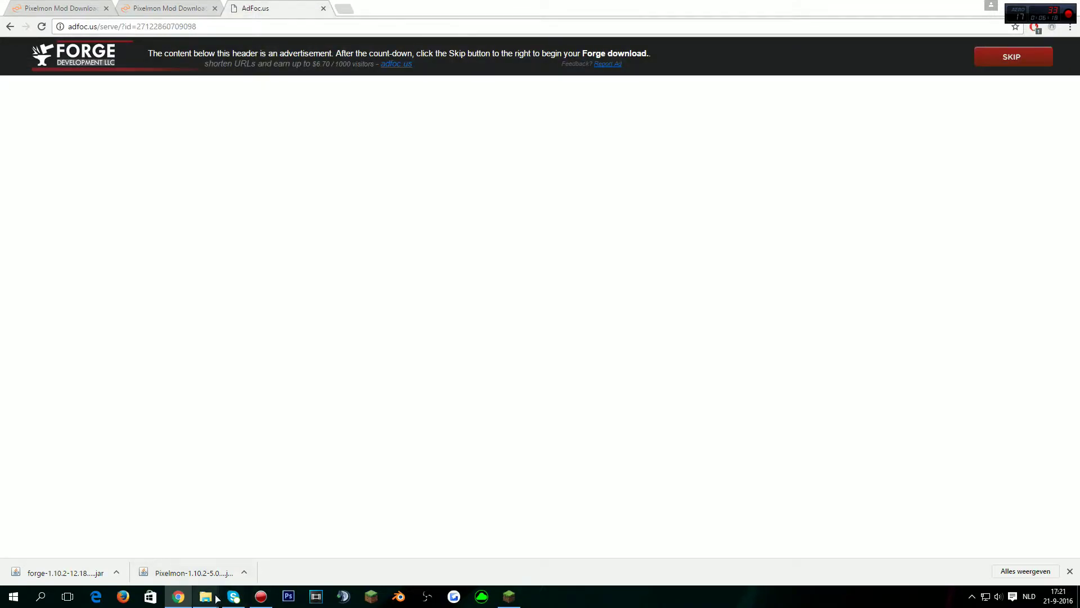
mouse_move(206, 596)
left_click(218, 519)
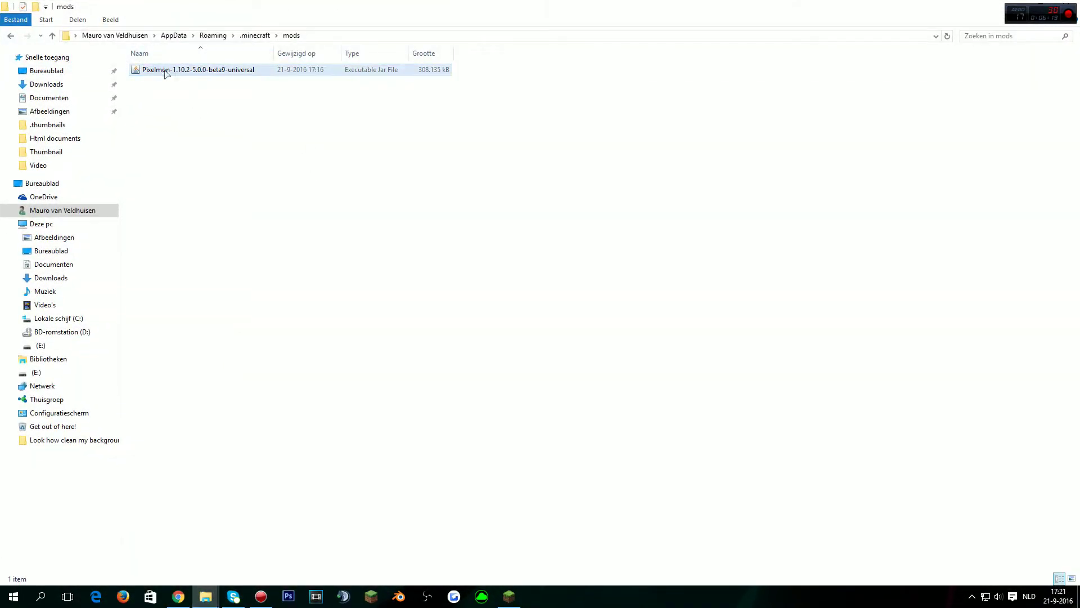
Switch to the Minecraft Launcher, save the nicememe profile and start the game with it
left_click(509, 595)
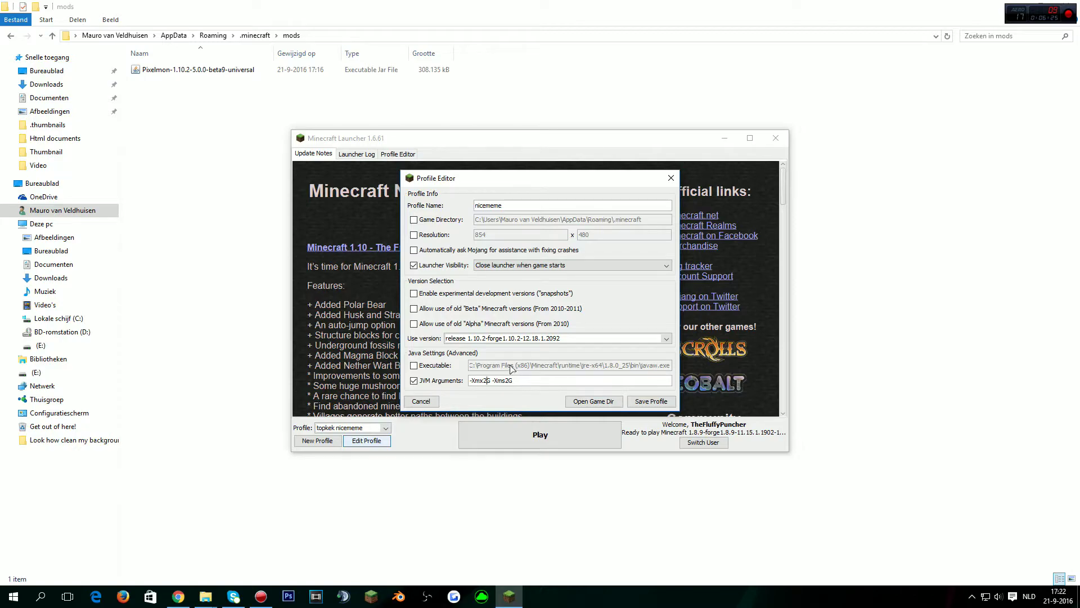
left_click(178, 596)
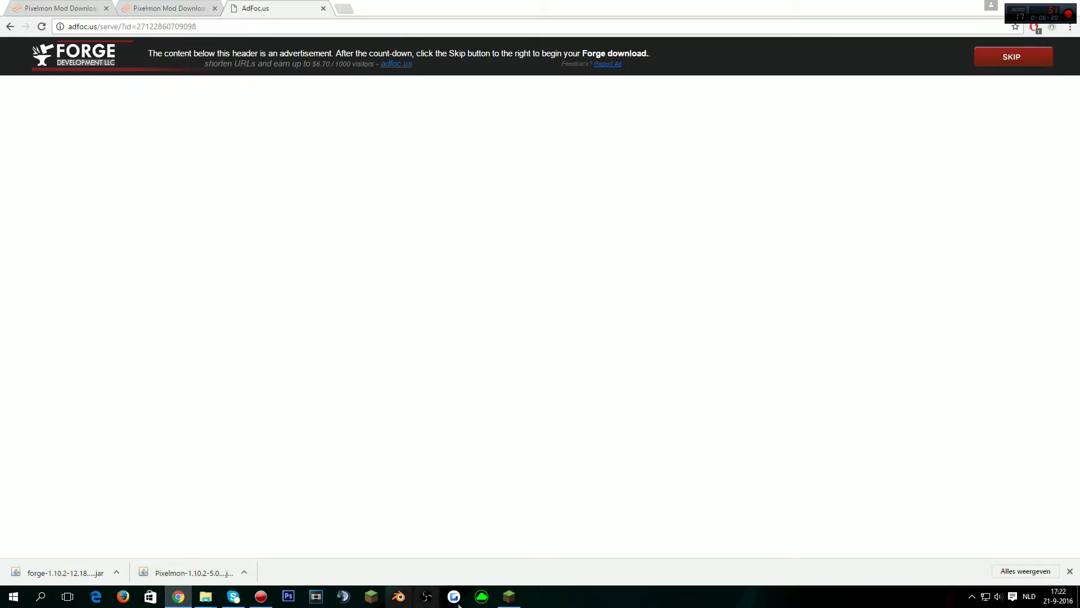
left_click(509, 596)
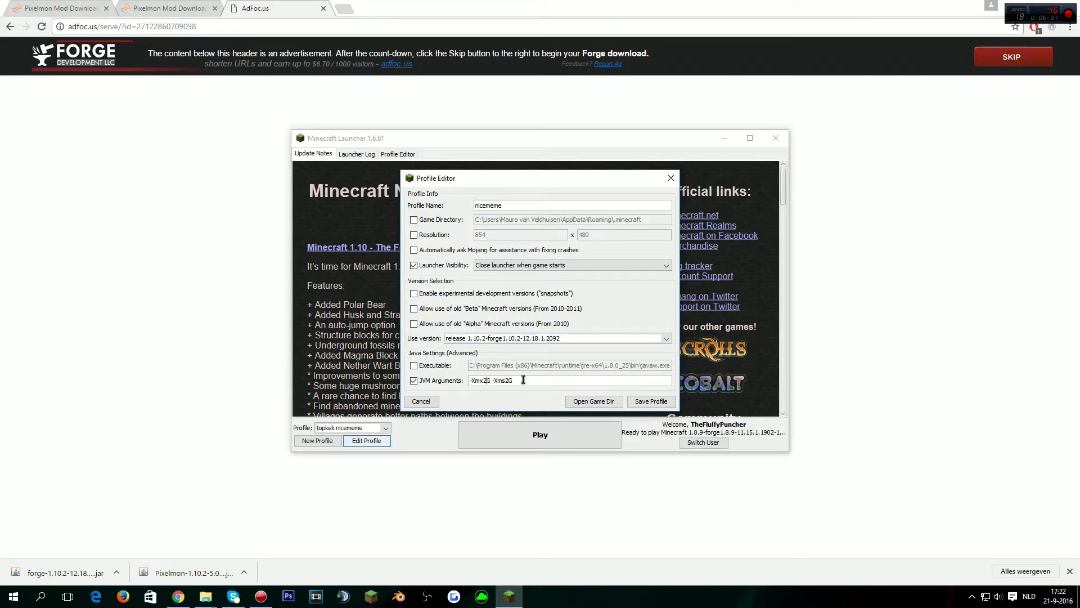
left_click(639, 400)
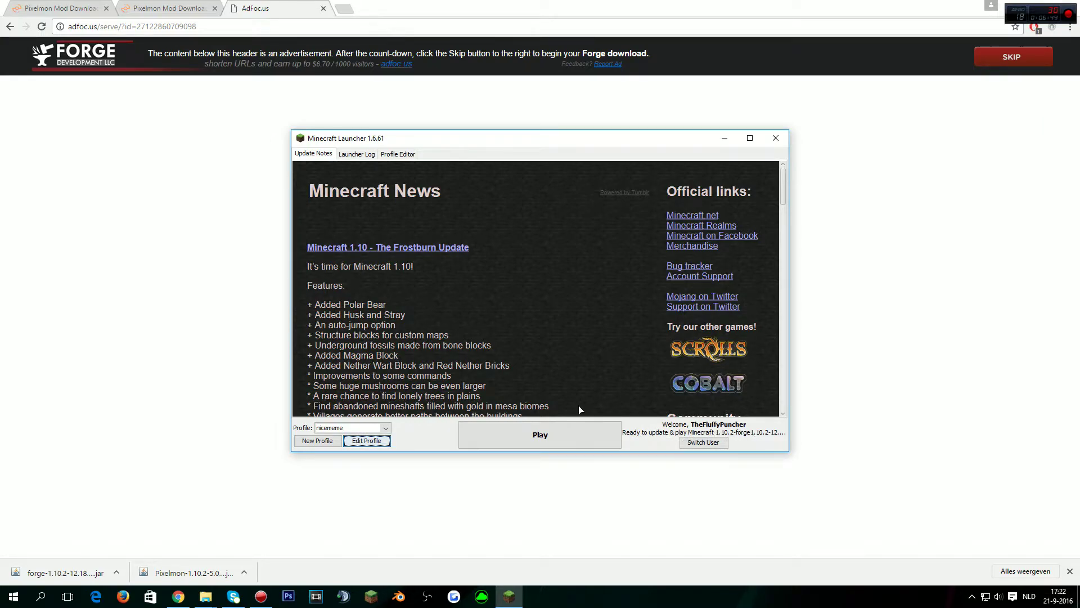
left_click(577, 429)
Check the mods folder, clear it from the desktop and retry the blocked operation on Pixelmon-1.8.9-4.3.0-beta9-universal
mouse_move(206, 596)
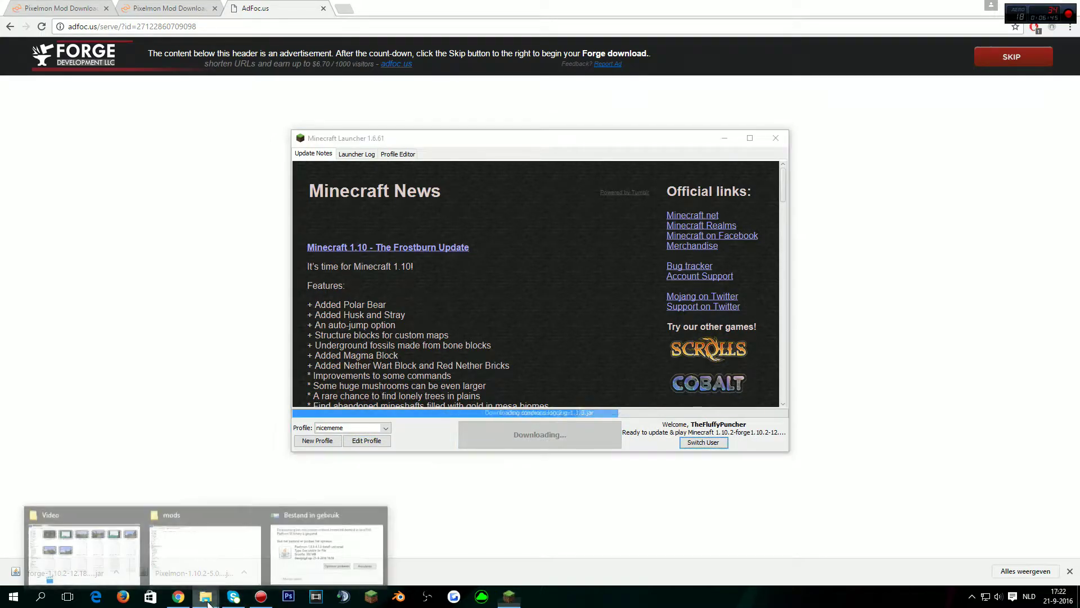
left_click(197, 543)
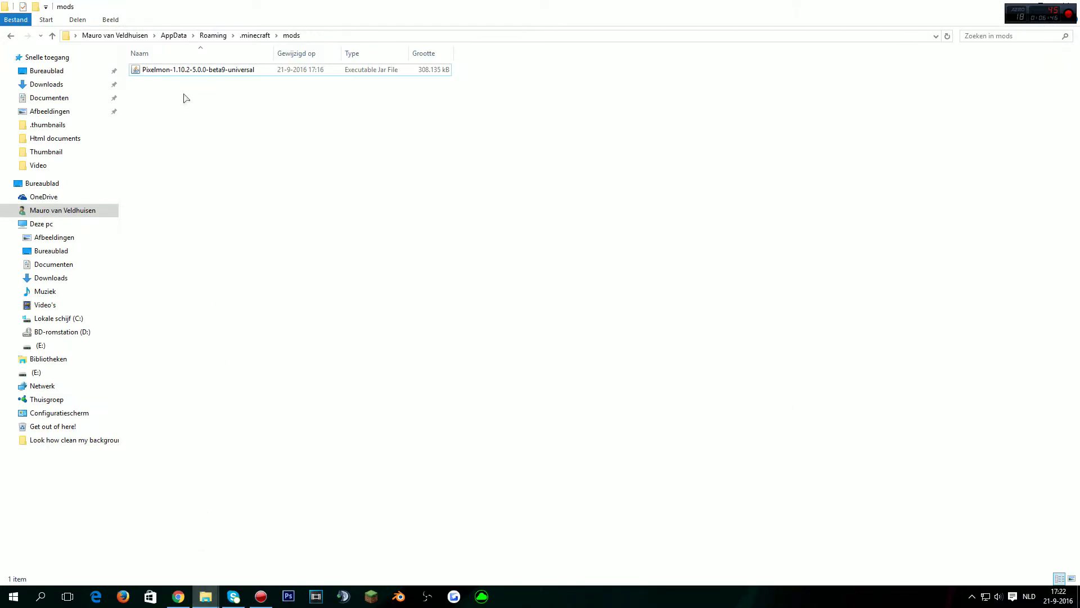
key("alt+Tab")
left_click(1010, 9)
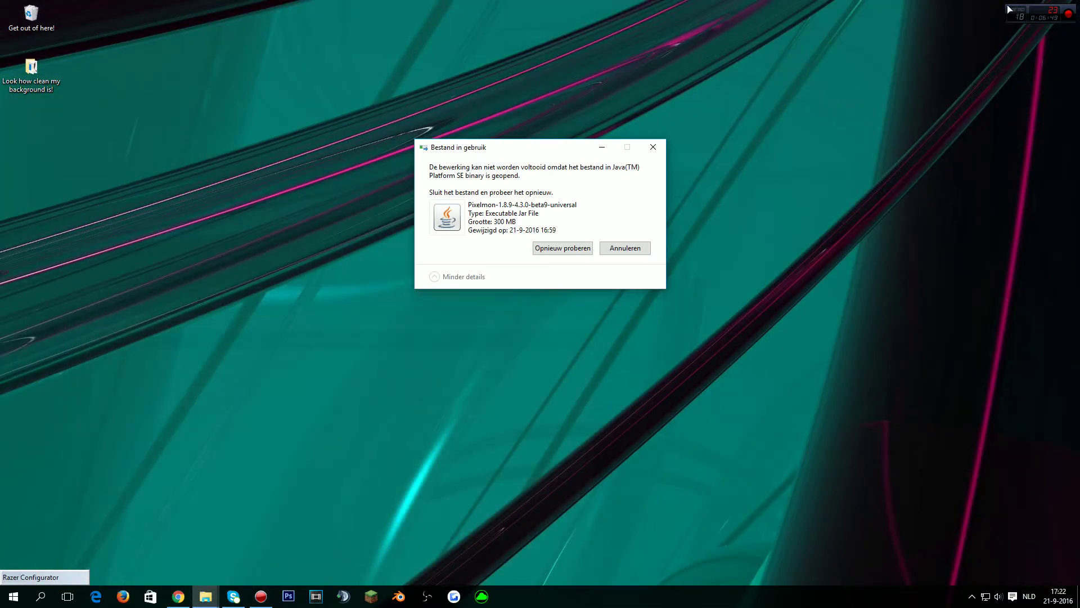
left_click(580, 248)
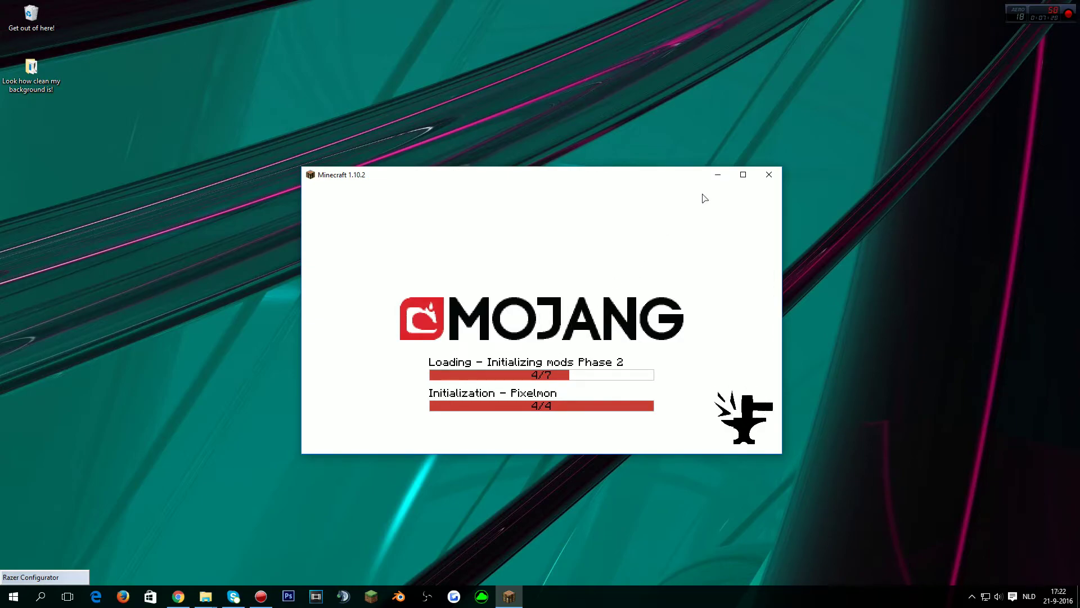
Maximize the Minecraft 1.10.2 window and start creating a new singleplayer world
left_click(742, 175)
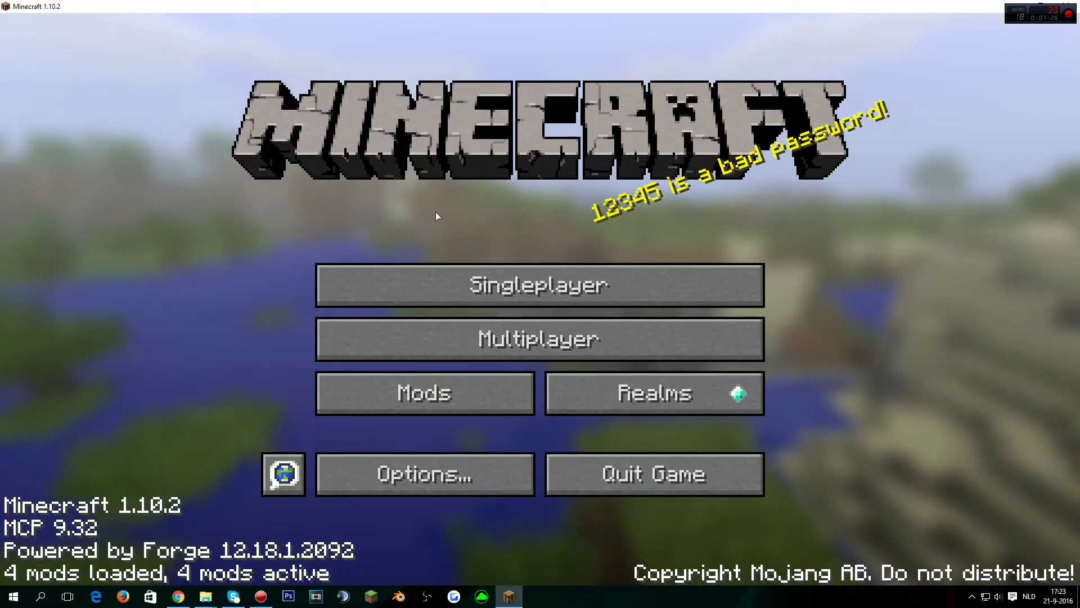
left_click(423, 274)
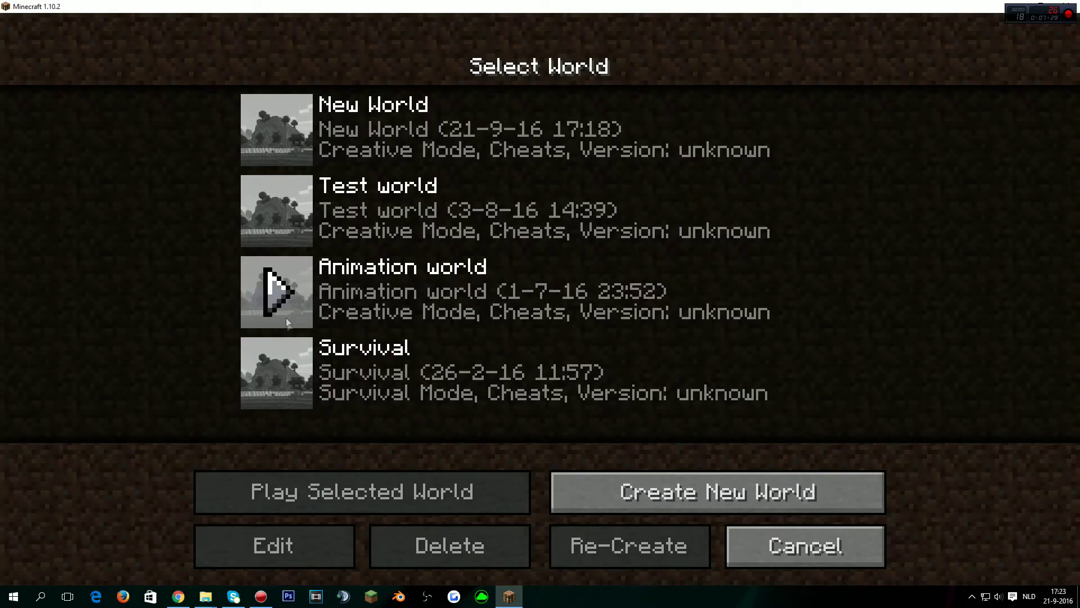
left_click(647, 493)
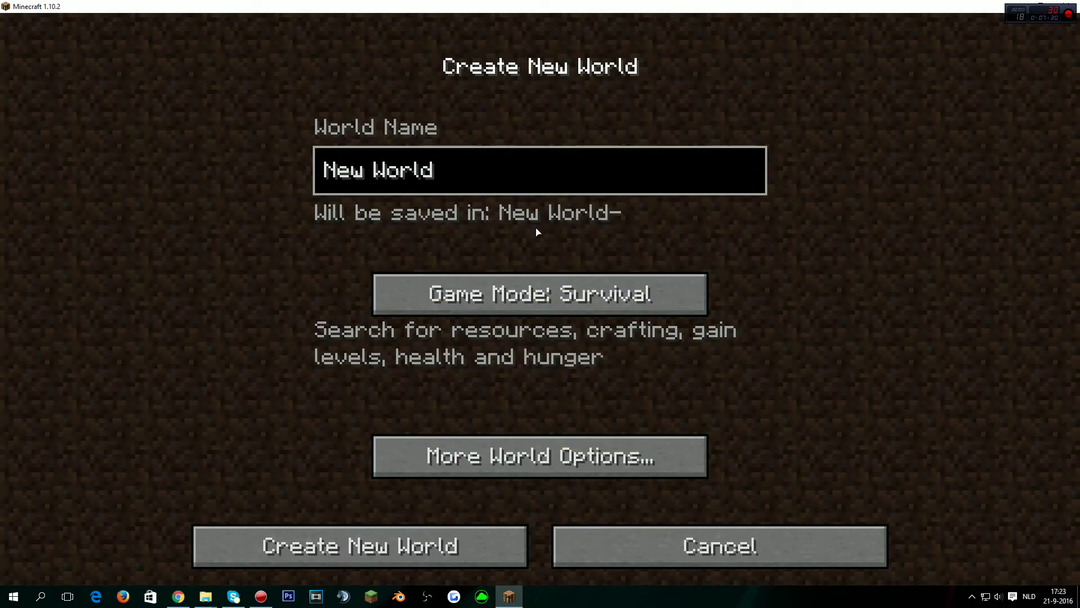
Name the new world pixelmon
key("BackSpace")
key("BackSpace")
key("BackSpace")
key("BackSpace")
key("BackSpace")
key("BackSpace")
key("BackSpace")
key("BackSpace")
key("BackSpace")
type("epxei")
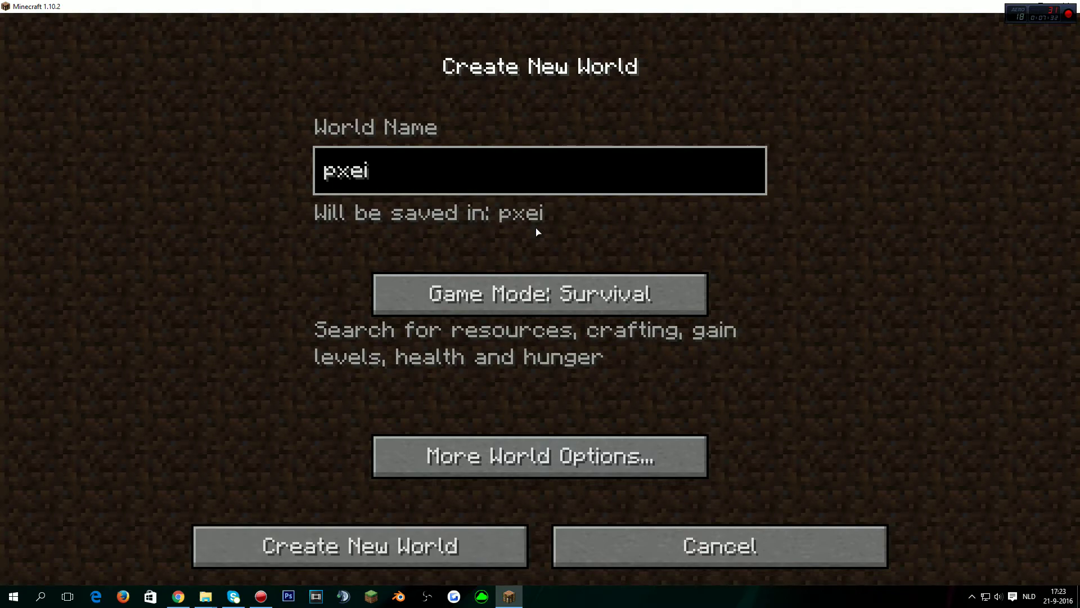
key("BackSpace")
key("BackSpace")
key("BackSpace")
type("ixelmon")
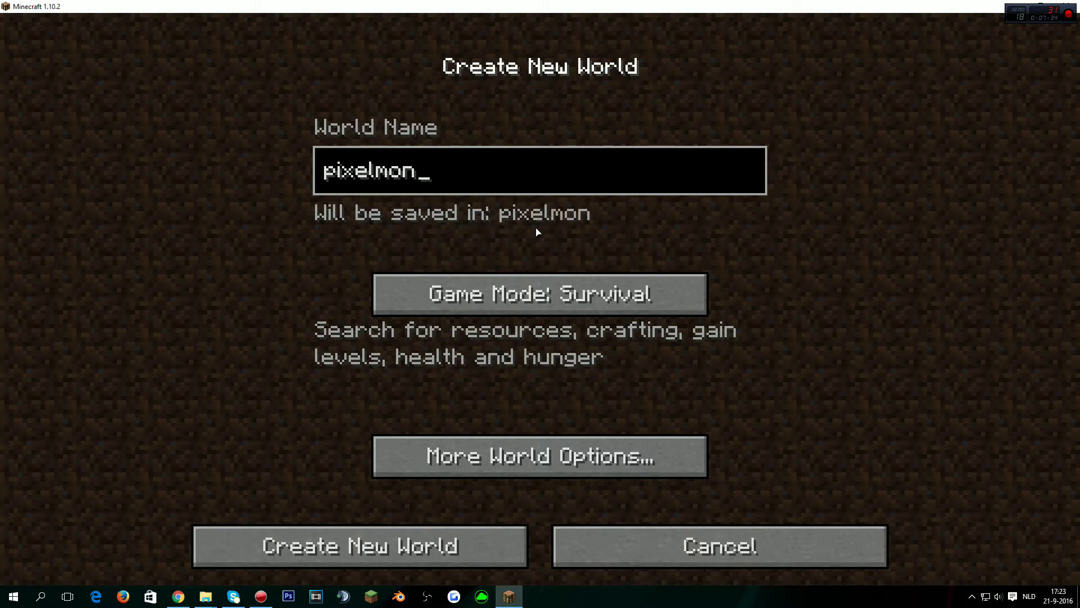
Set the world's game mode to Creative and create the world
left_click(601, 291)
left_click(598, 289)
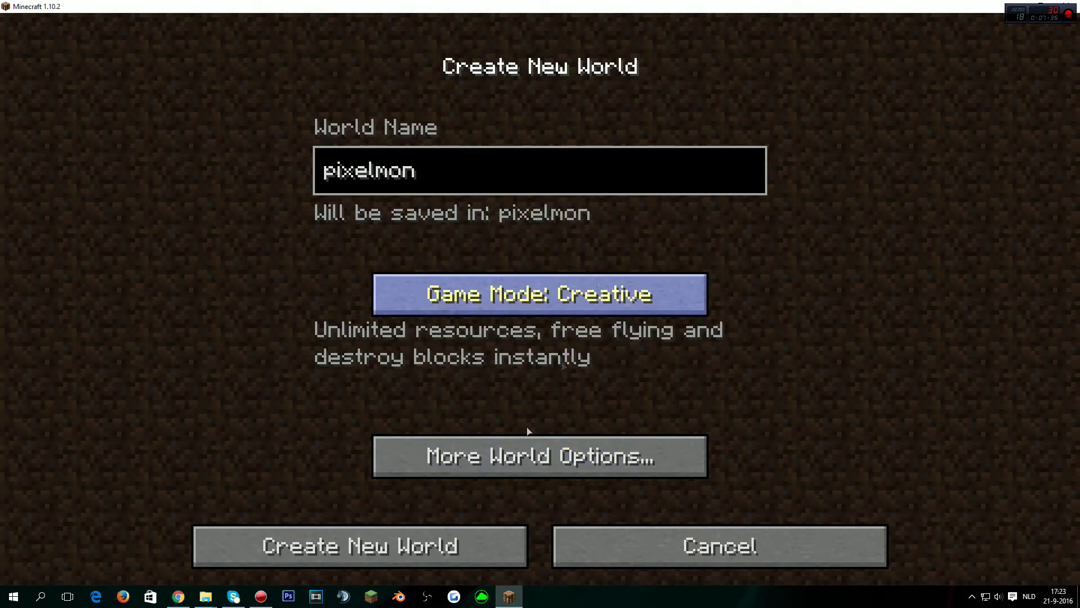
left_click(462, 533)
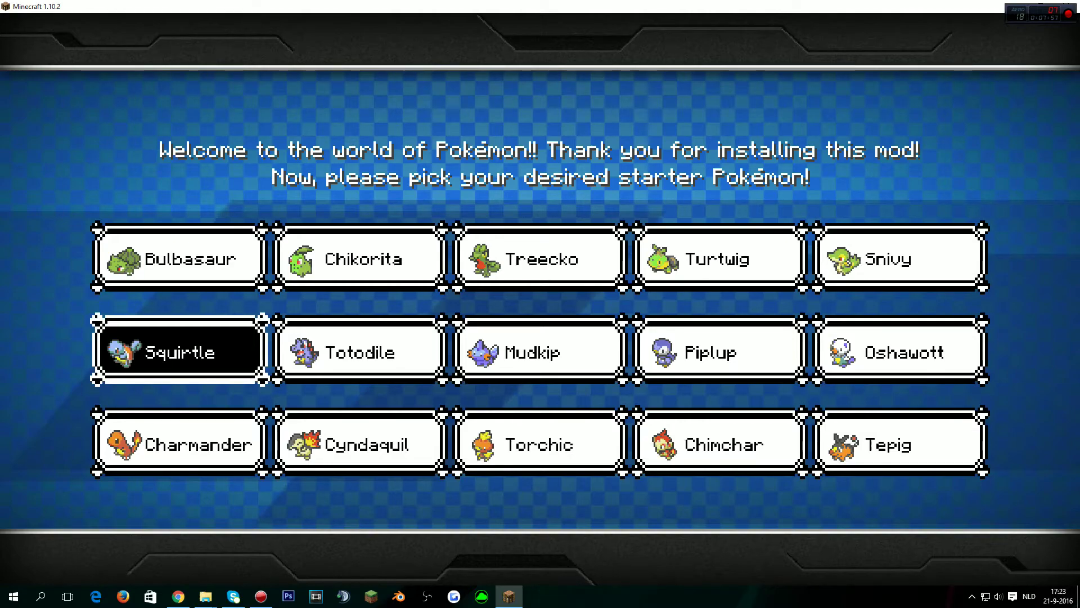
Pick Squirtle as the starter Pokémon and move around the new world
left_click(180, 352)
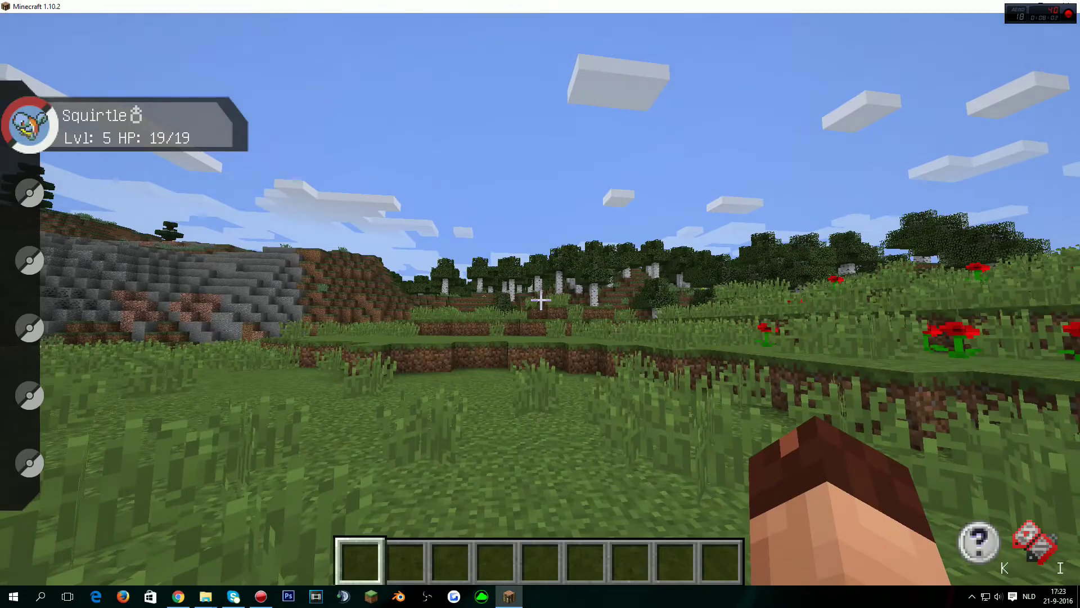
key("w")
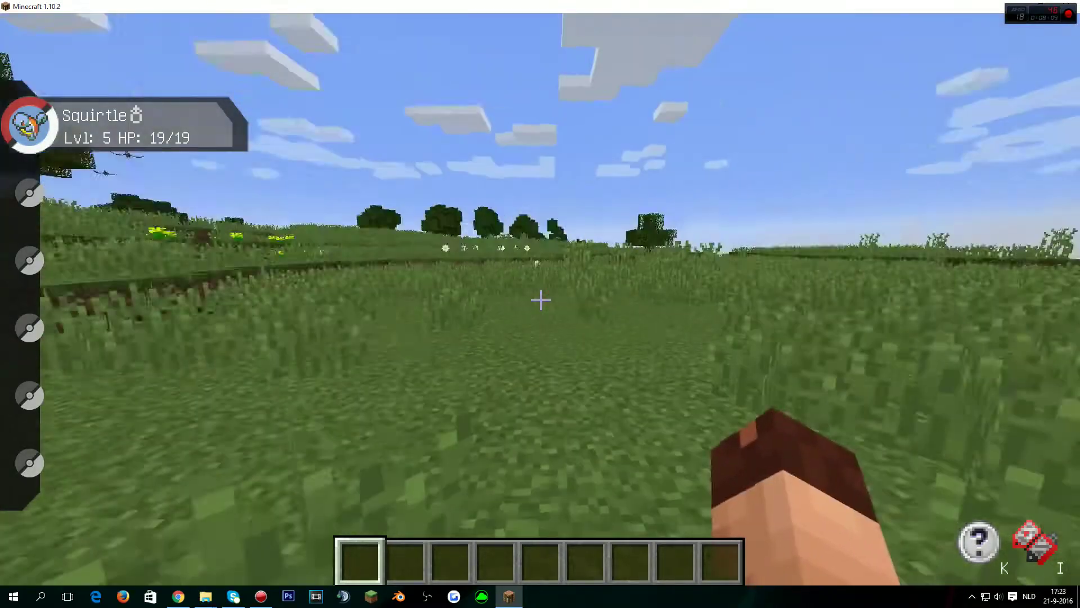
key("w")
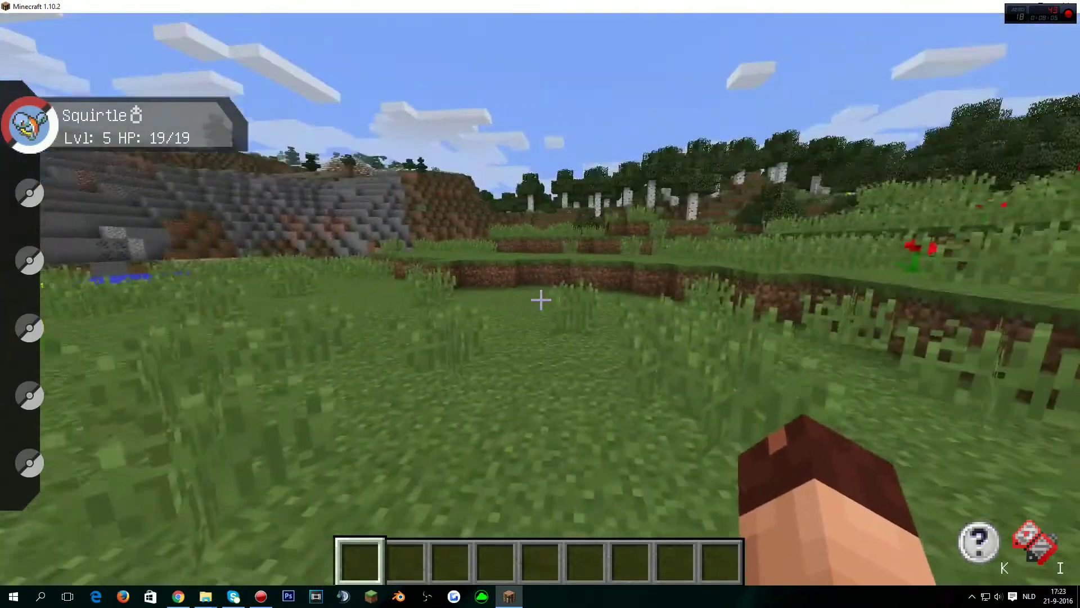
key("w")
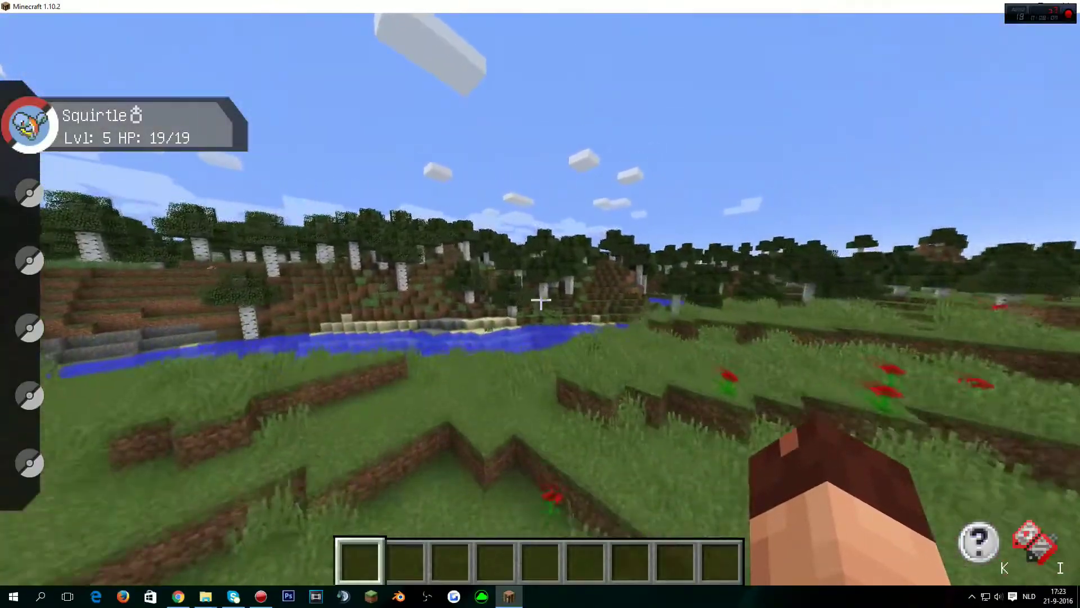
key("w")
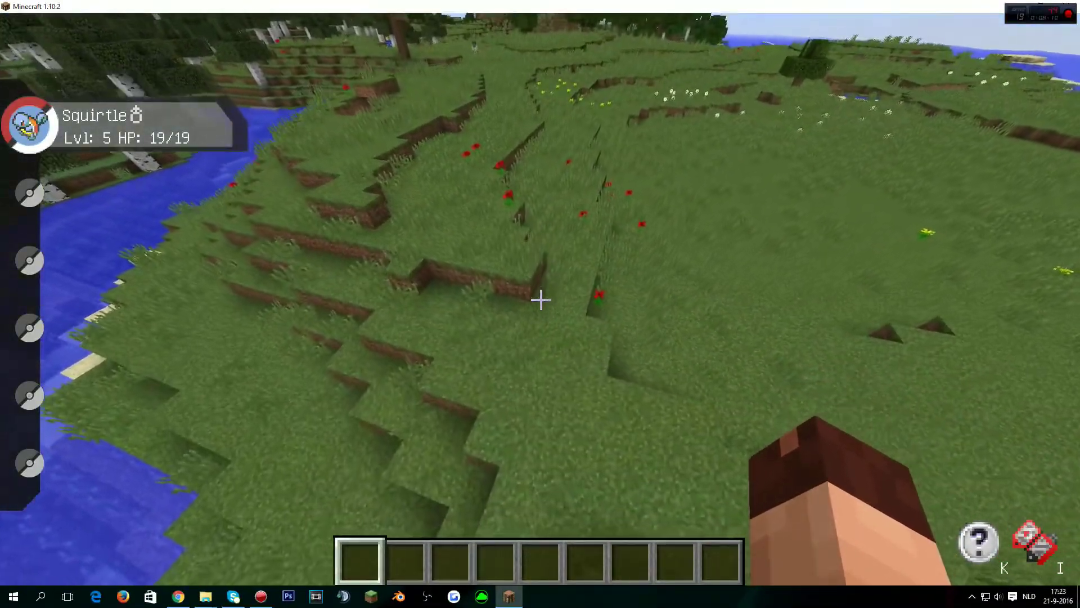
Examine the Pixelmon key bindings at the end of the game's Controls list and return to the game
key("Escape")
left_click(451, 307)
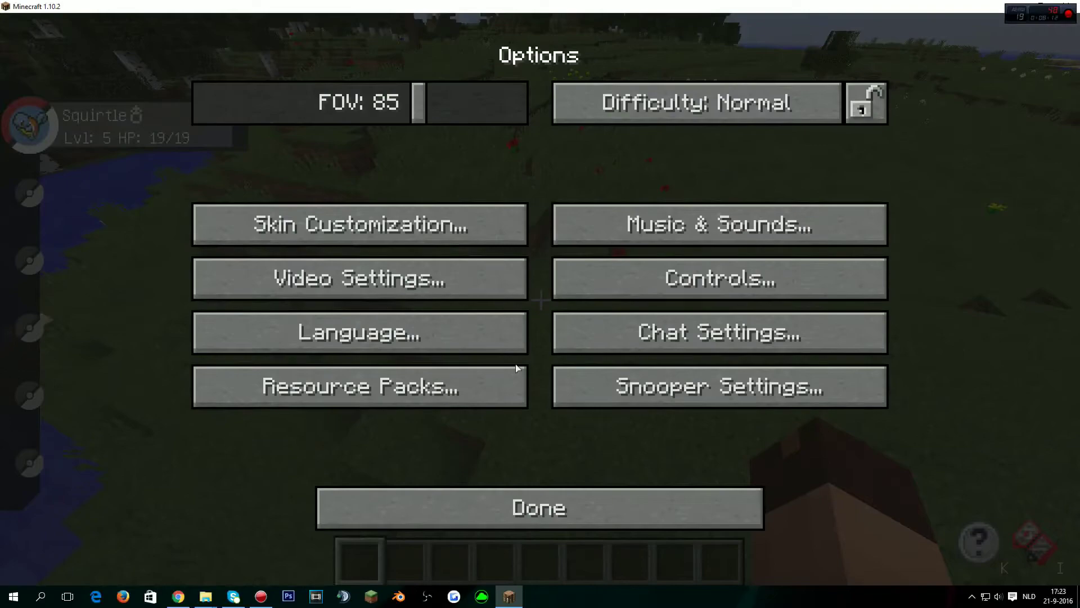
left_click(662, 333)
left_click(703, 397)
left_click(748, 278)
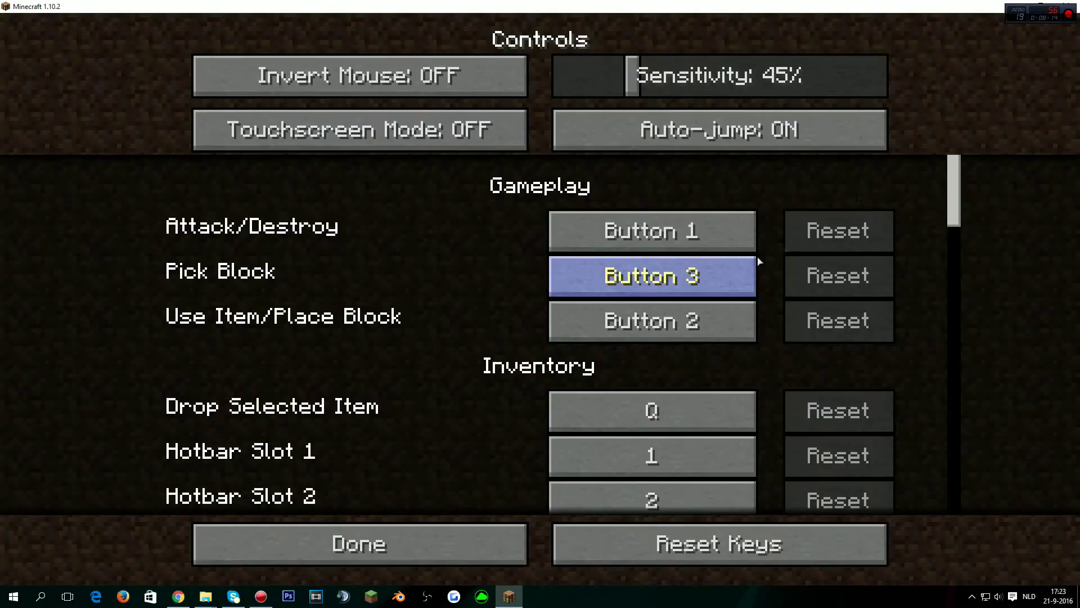
left_click_drag(963, 185, 945, 480)
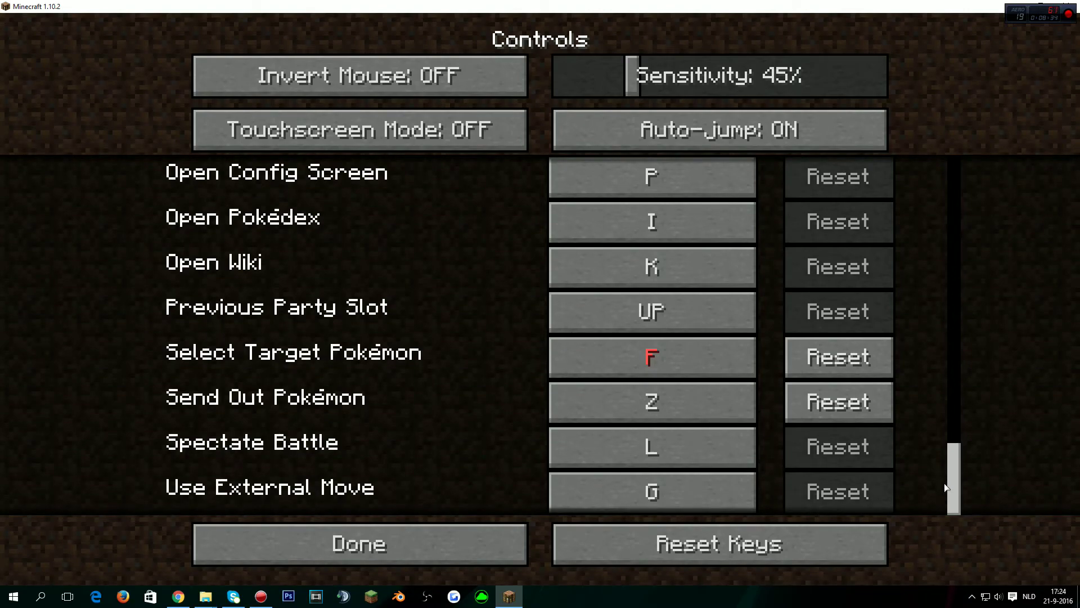
left_click(466, 516)
left_click(467, 513)
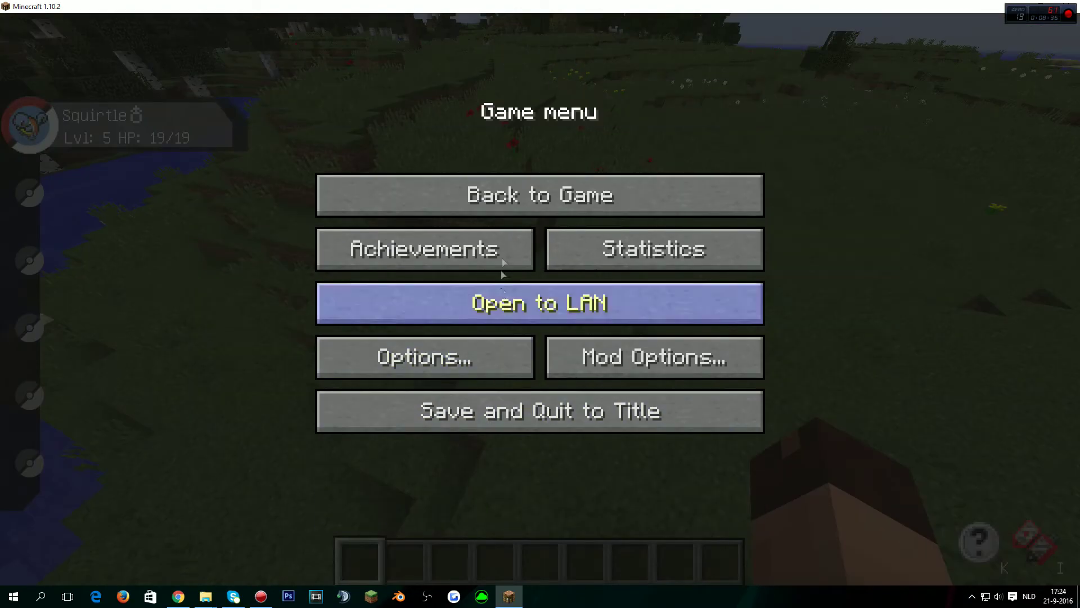
left_click(478, 192)
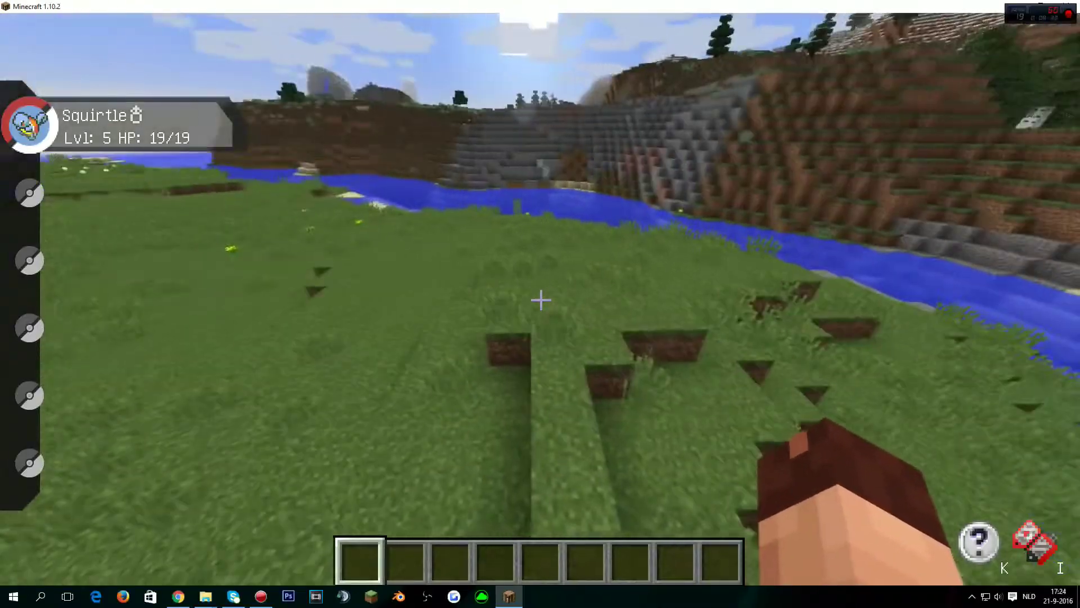
Send out Squirtle onto the grass
key("r")
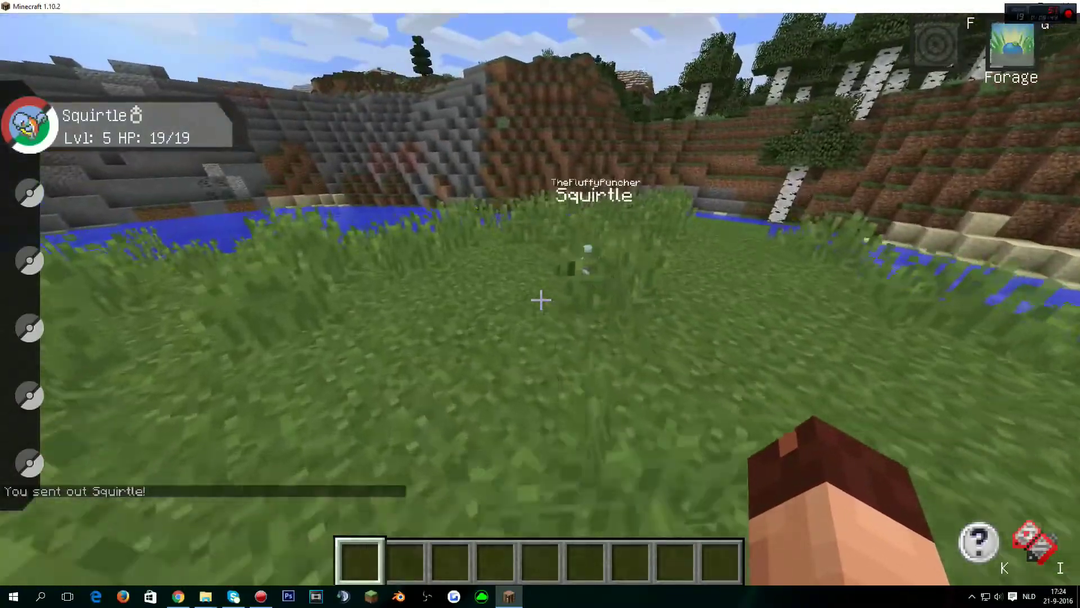
key("Escape")
key("Escape")
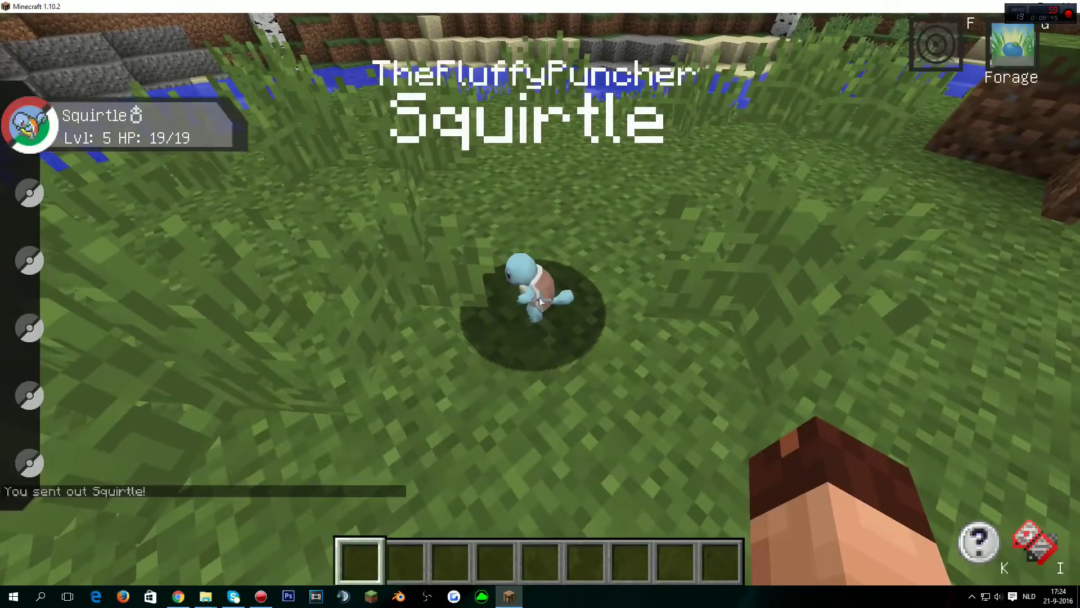
View Squirtle's stats from the inventory and close the stats screen
key("e")
left_click(239, 174)
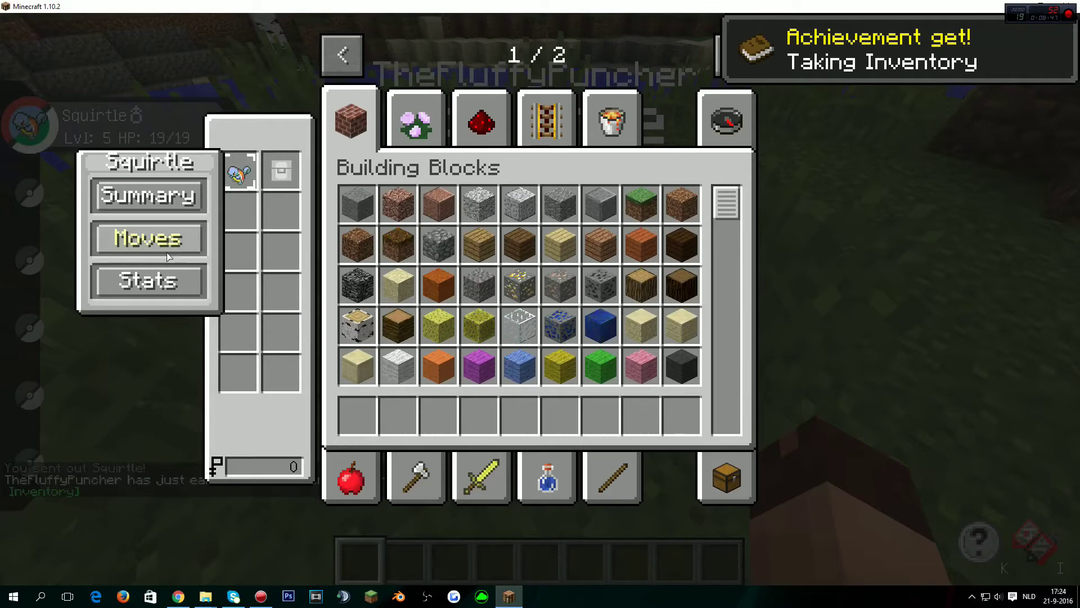
left_click(158, 286)
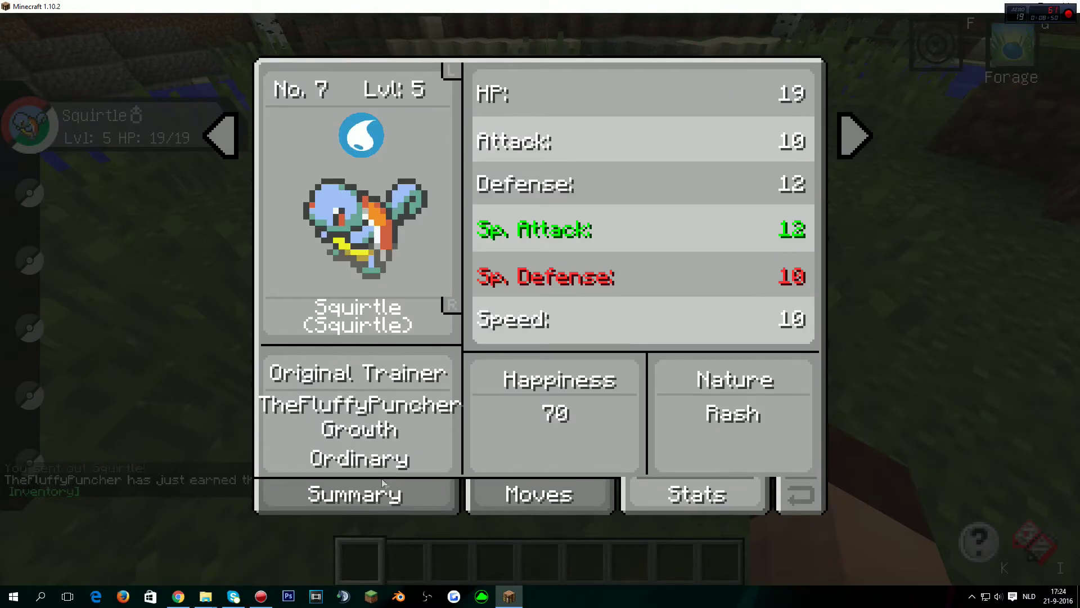
left_click(801, 500)
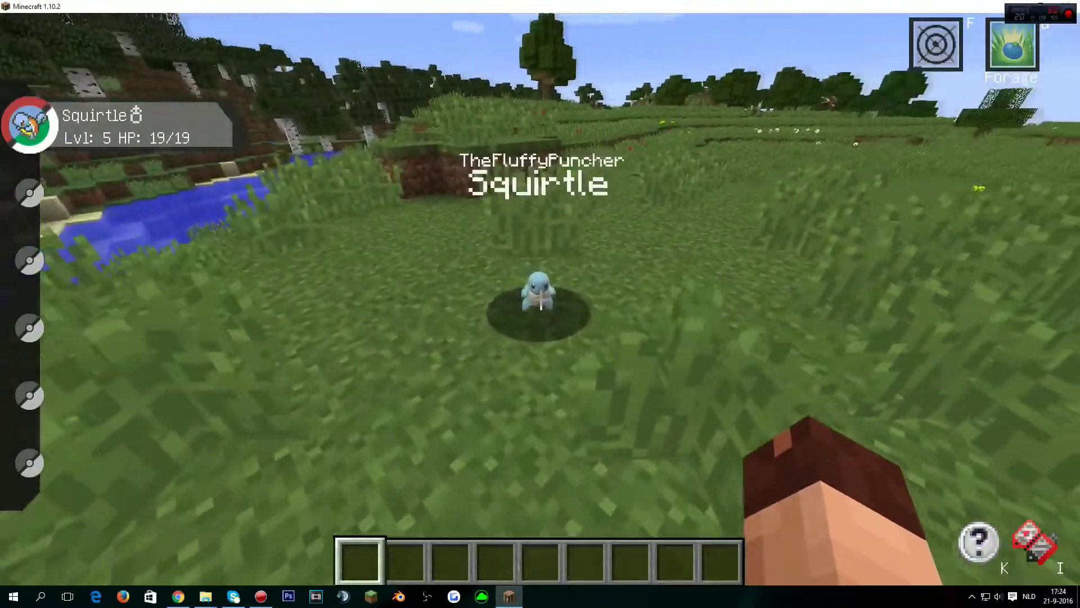
key("e")
key("e")
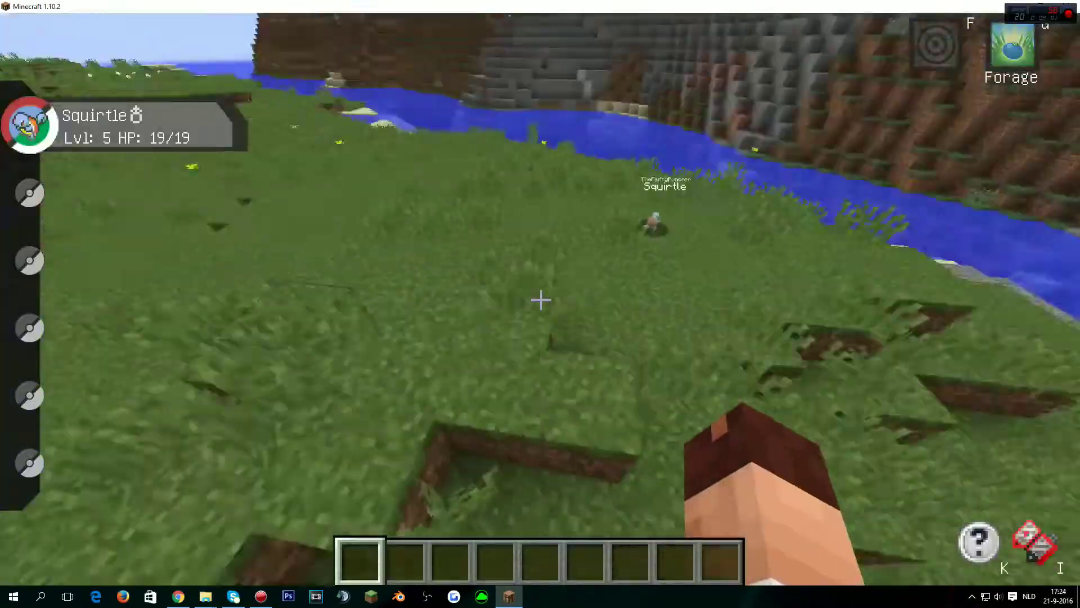
type("2tg")
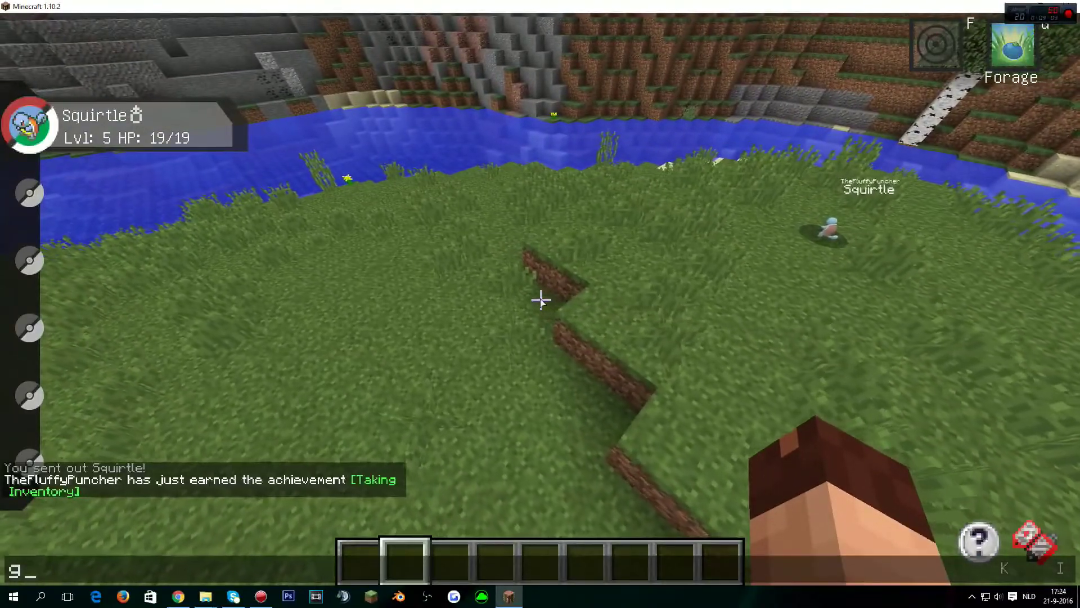
key("Left")
type("2")
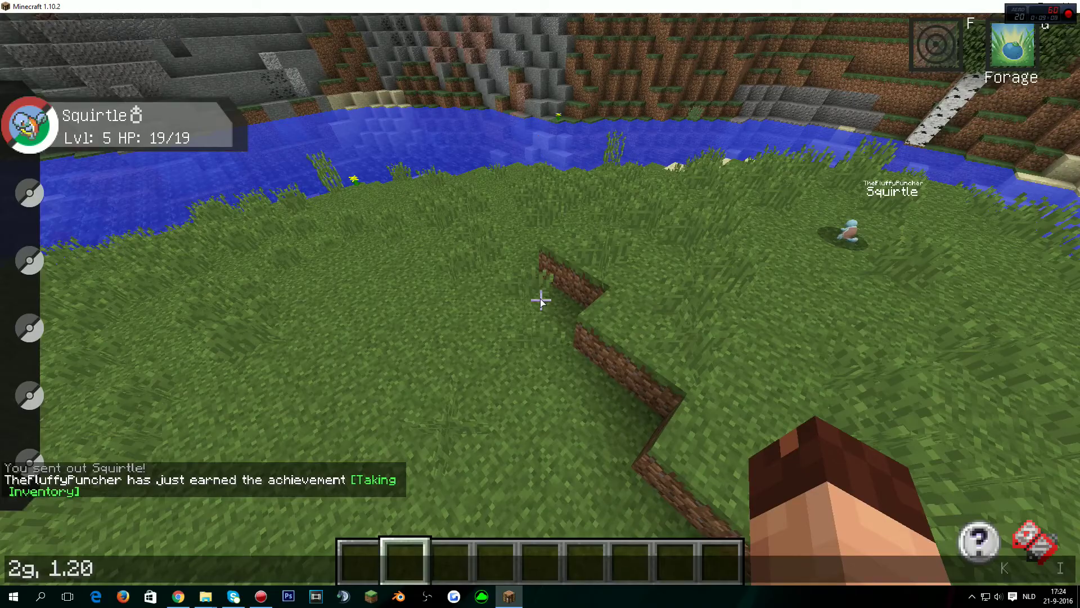
key("Escape")
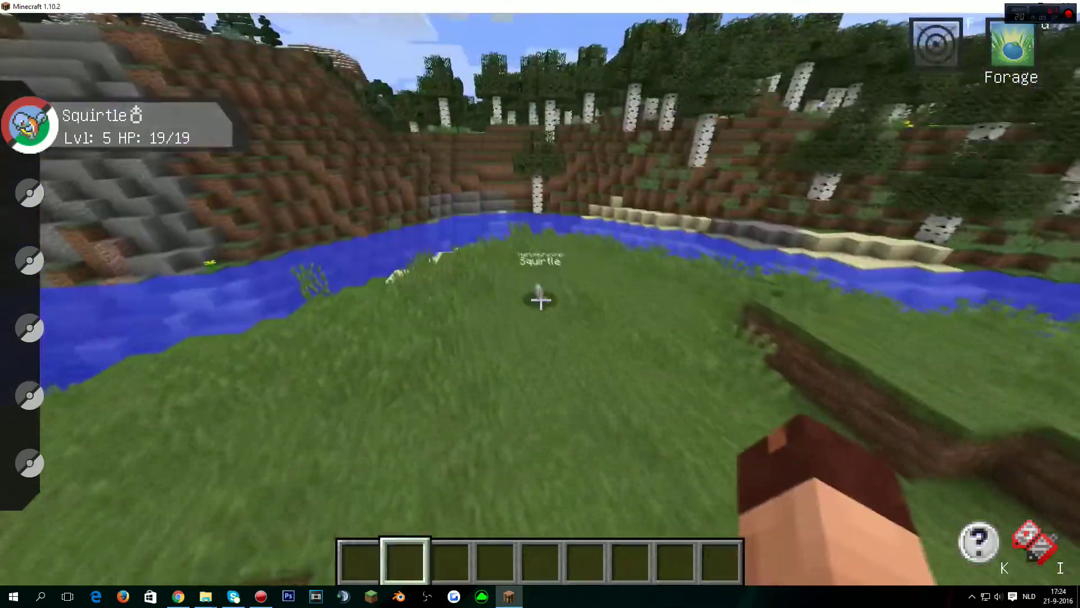
key("w")
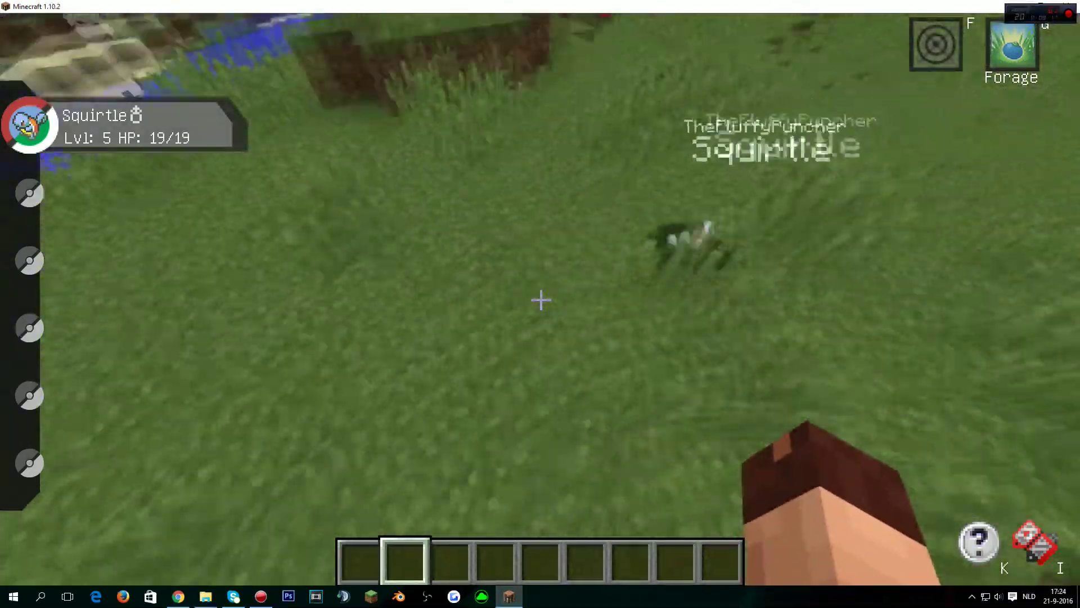
Walk up to Squirtle on the grass and fly over the surrounding grassland to survey the new world
key("s")
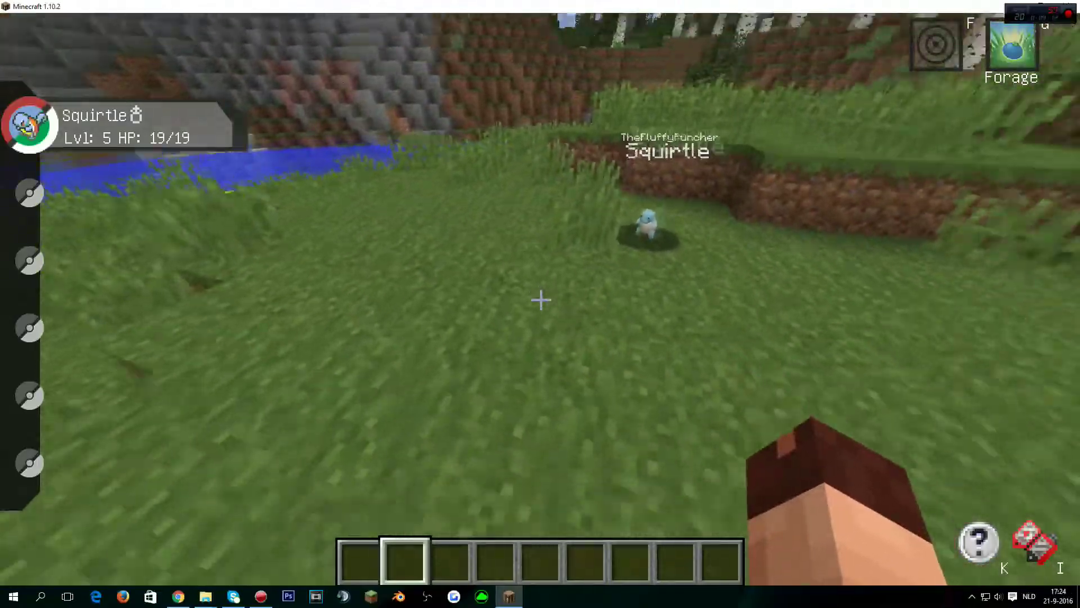
key("w")
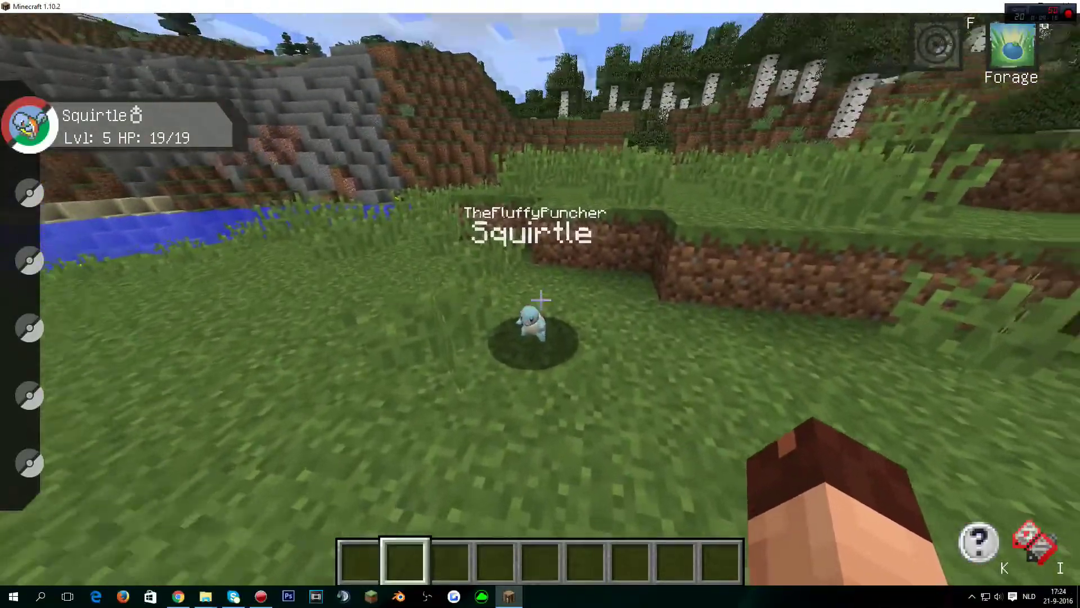
key("w")
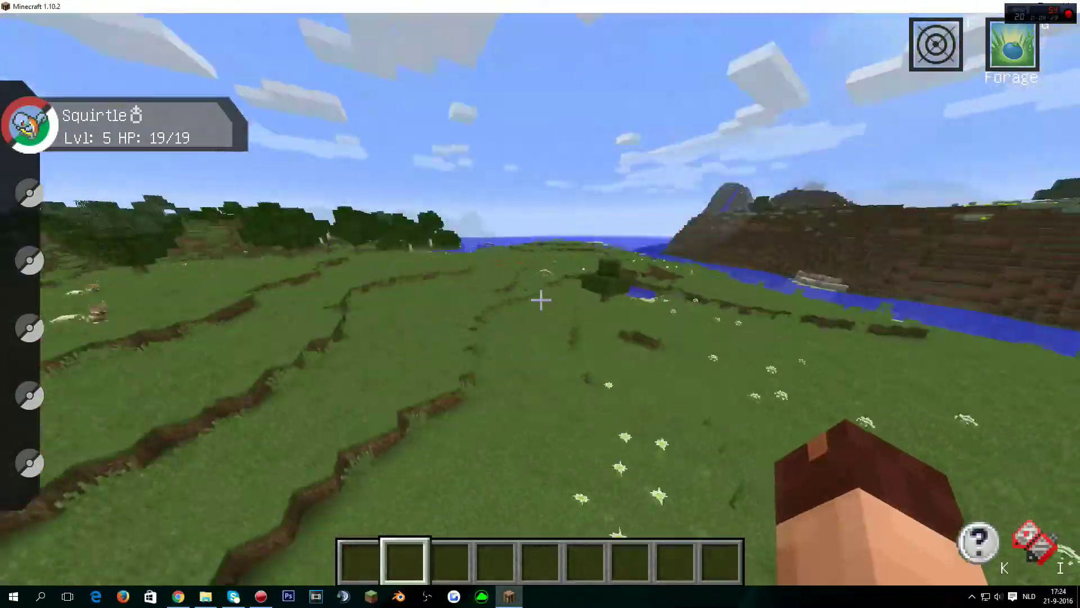
key("w")
key("w")
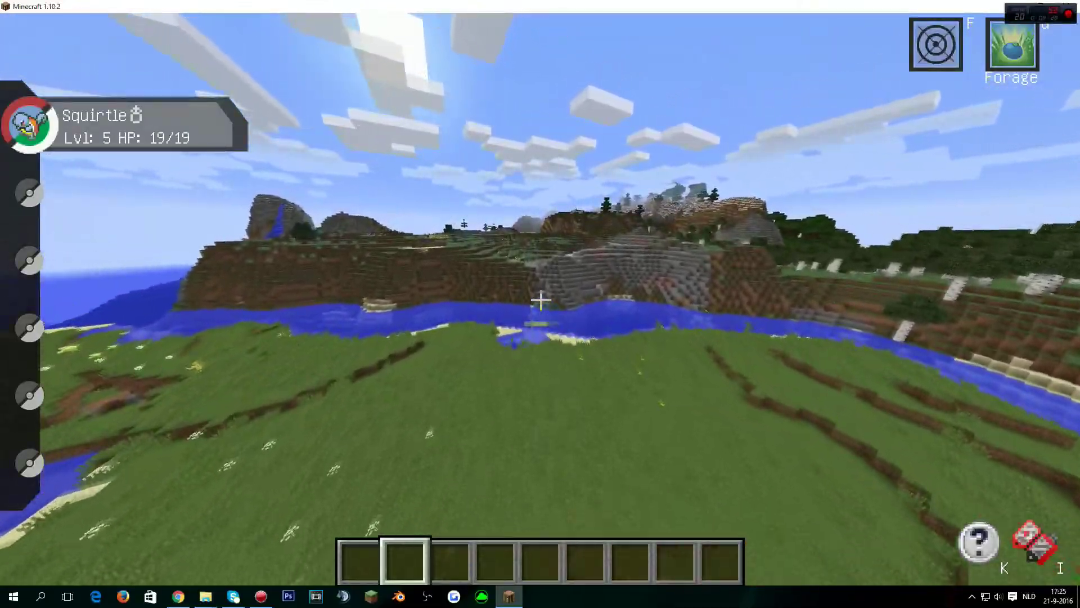
Return to the grassy riverbank, send out Squirtle there and recall it
key("w")
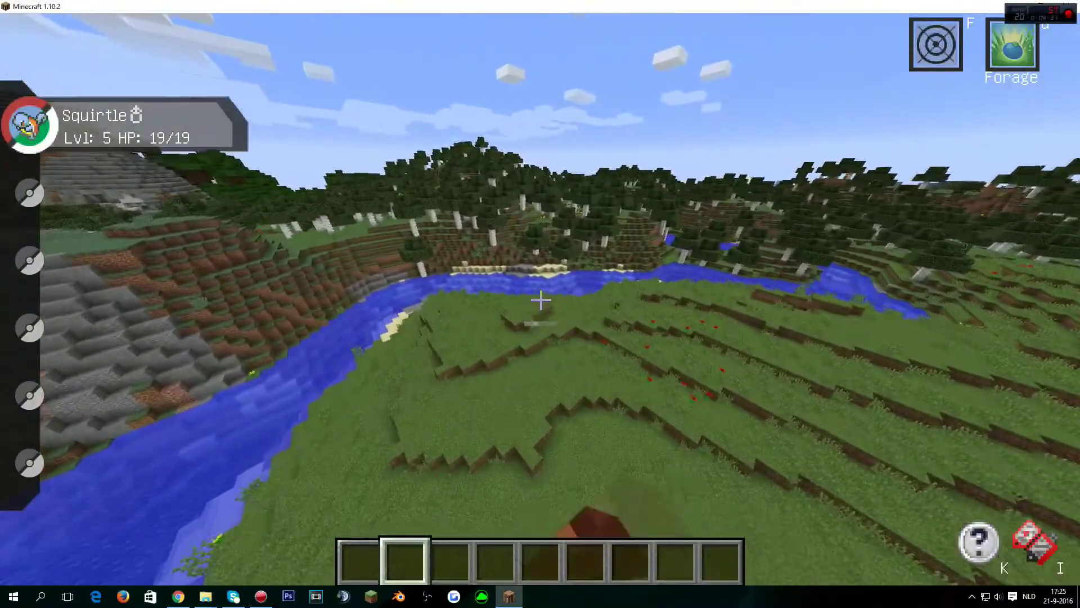
key("r")
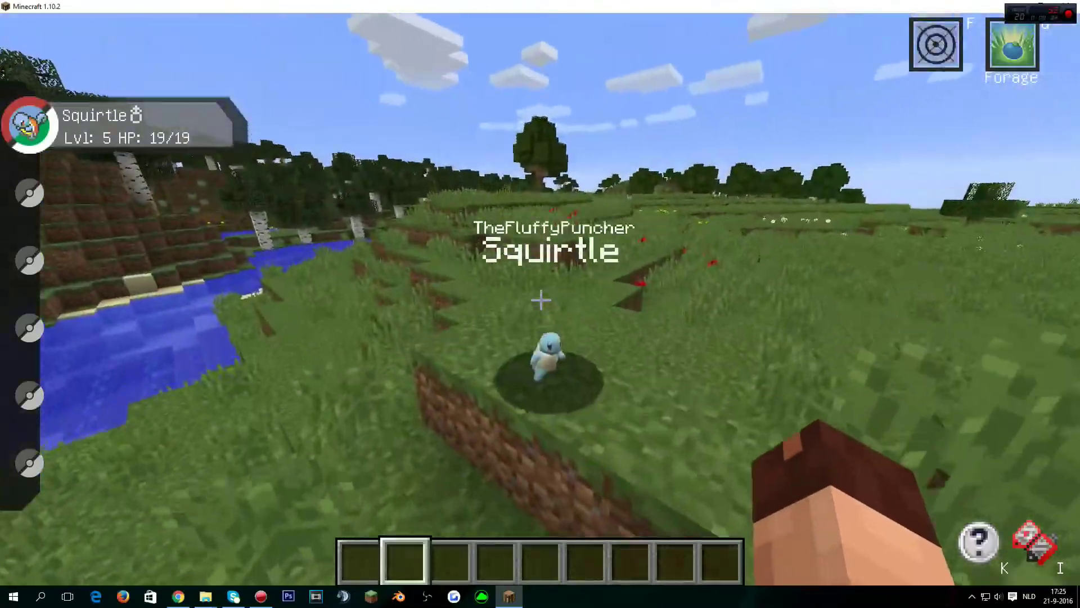
key("r")
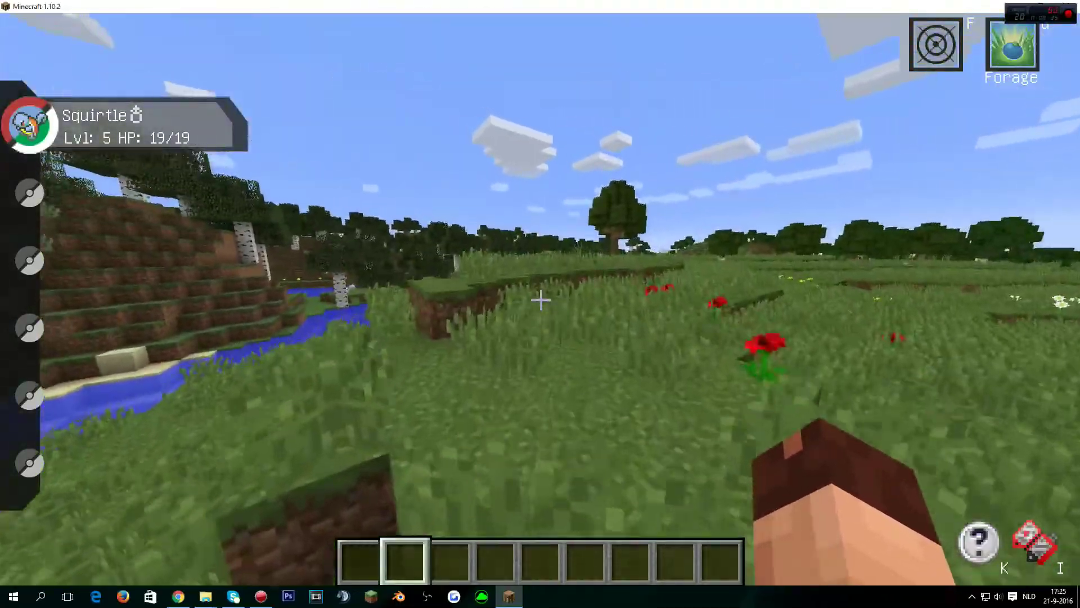
Fly along the river past the lone tree to the creatures in the meadow
key("w")
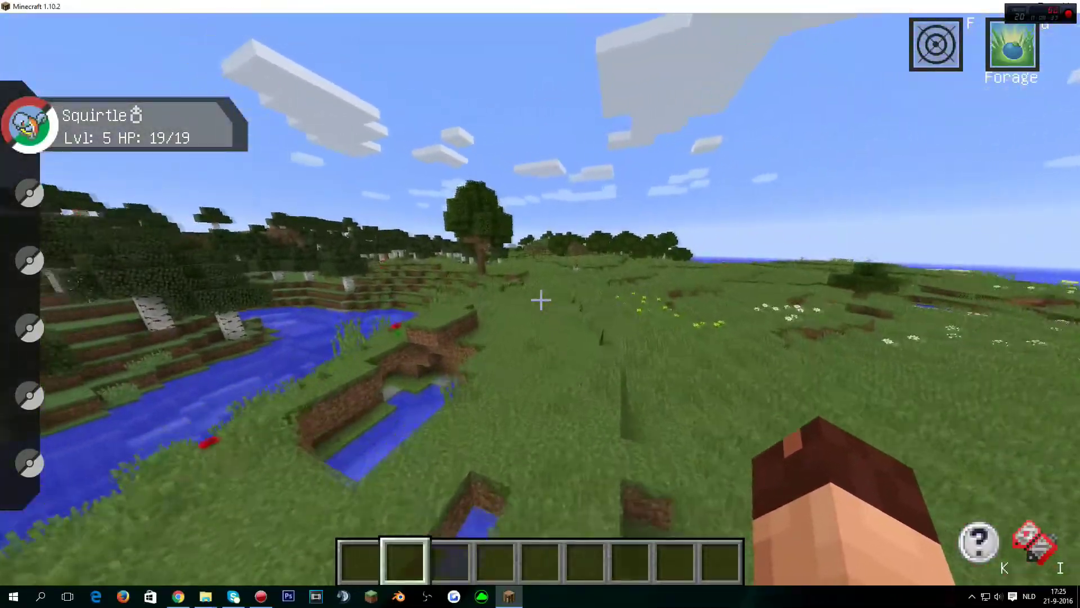
key("w")
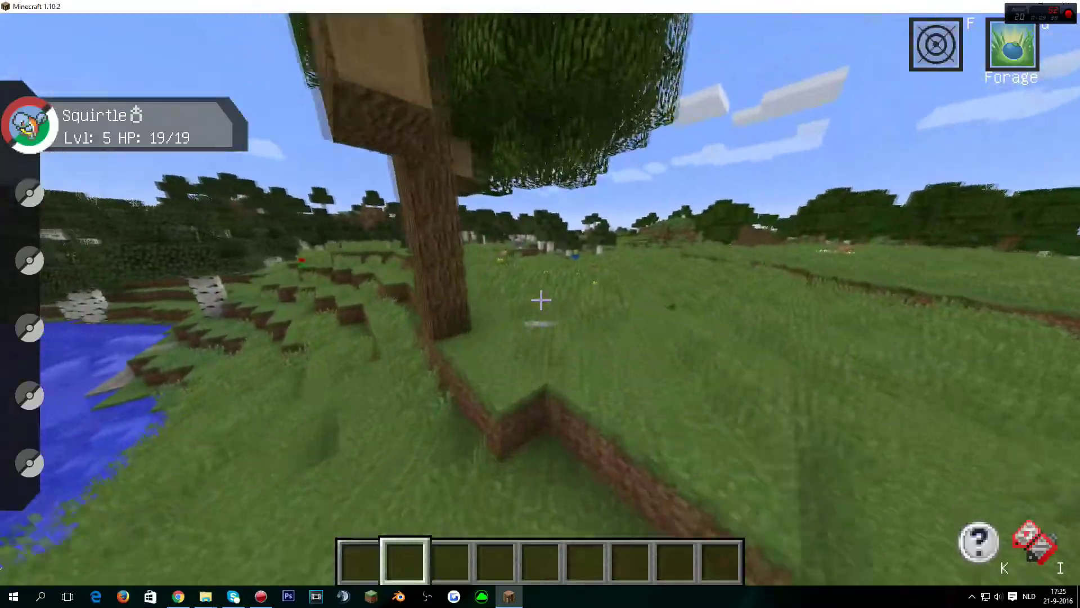
key("e")
key("e")
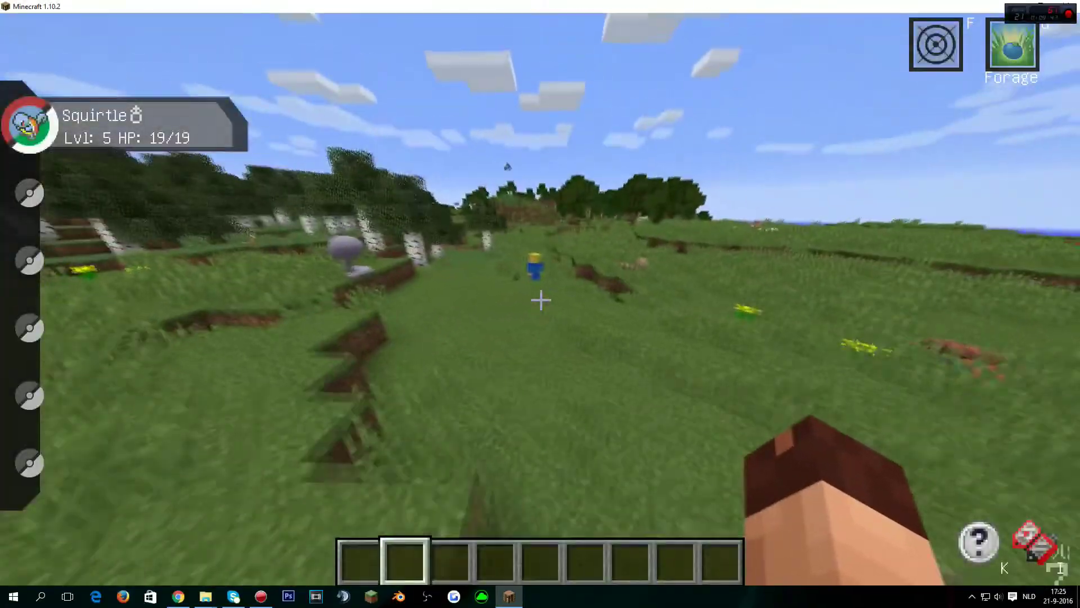
Fly over the birch forest, stop on the treetops and show the player character from the front
key("w")
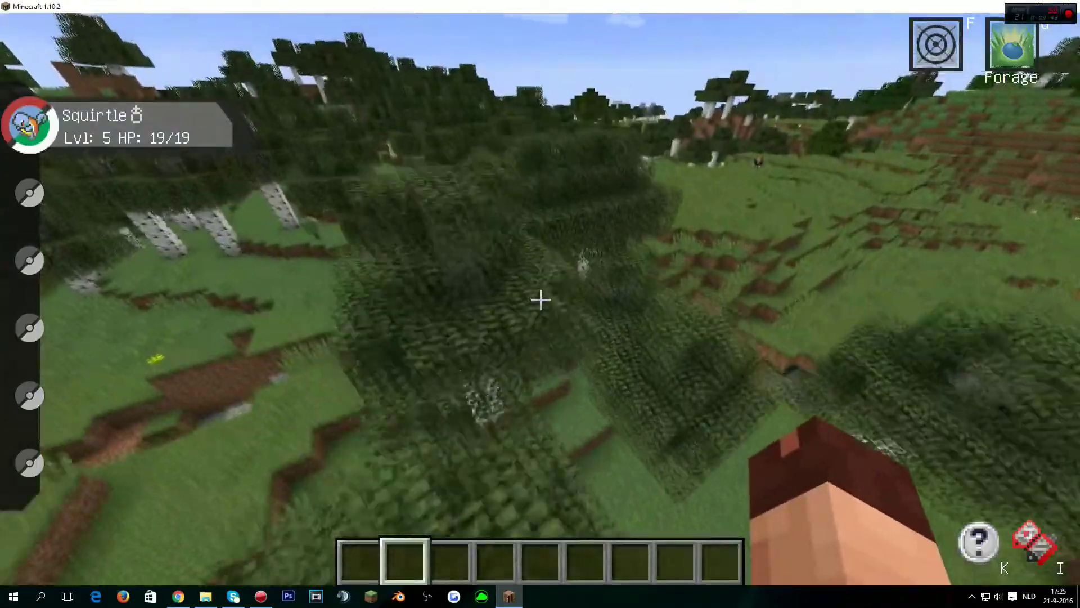
key("w")
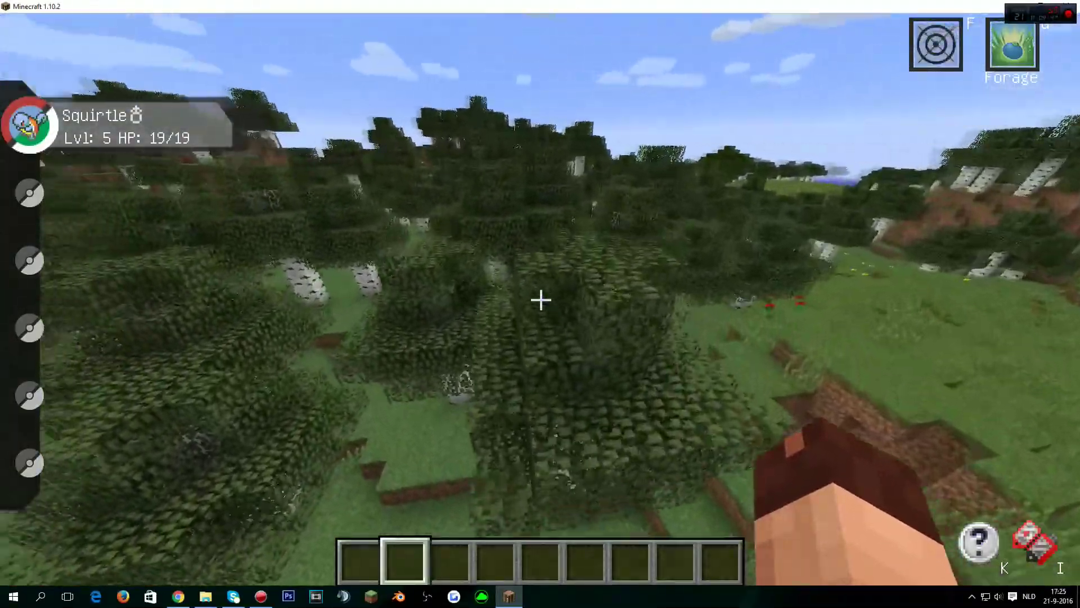
key("w")
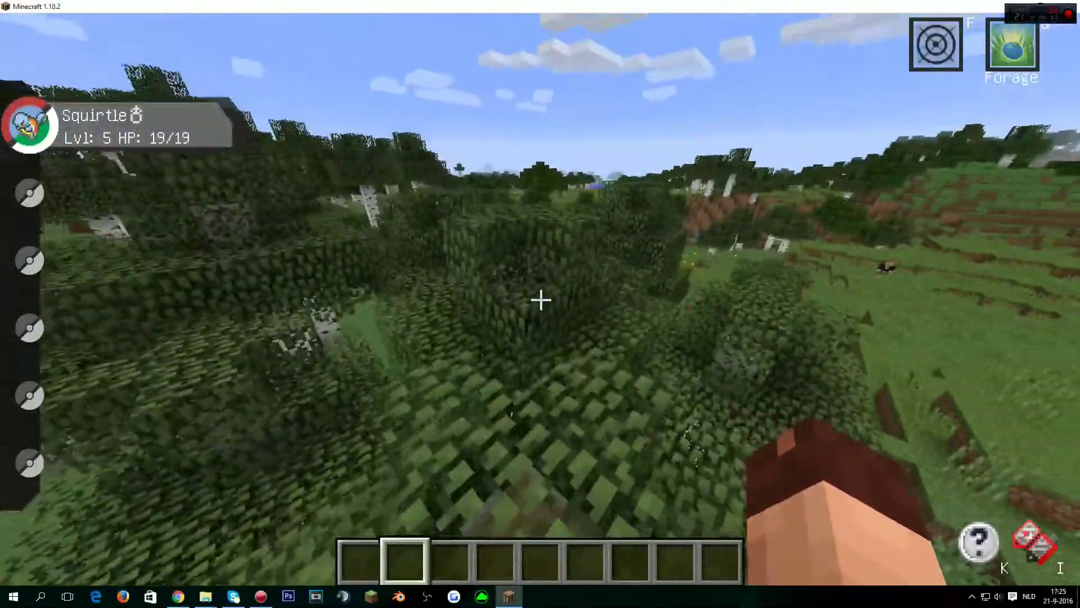
key("w")
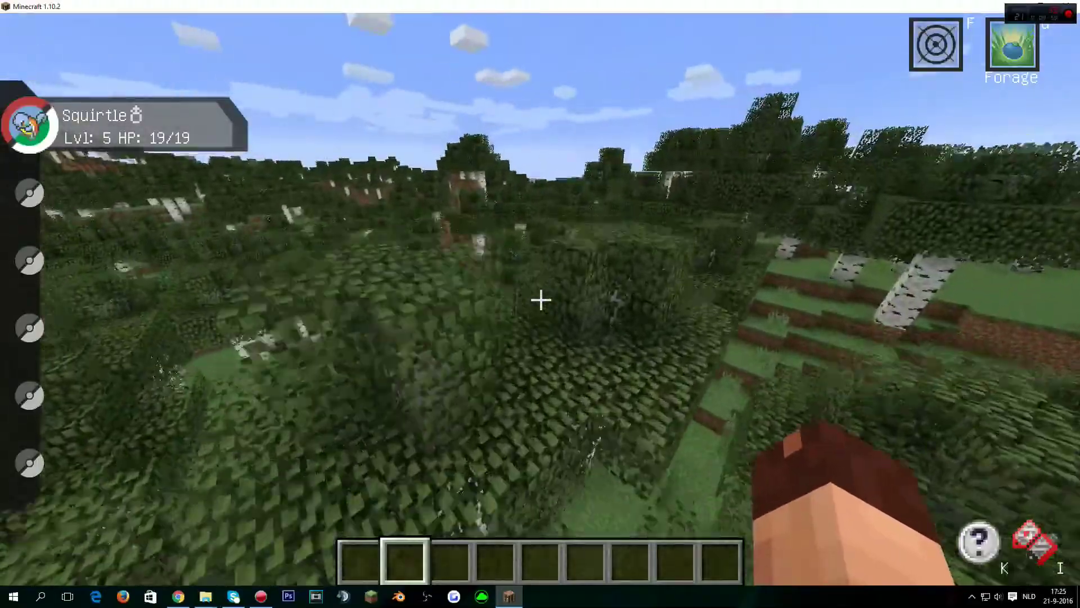
key("w")
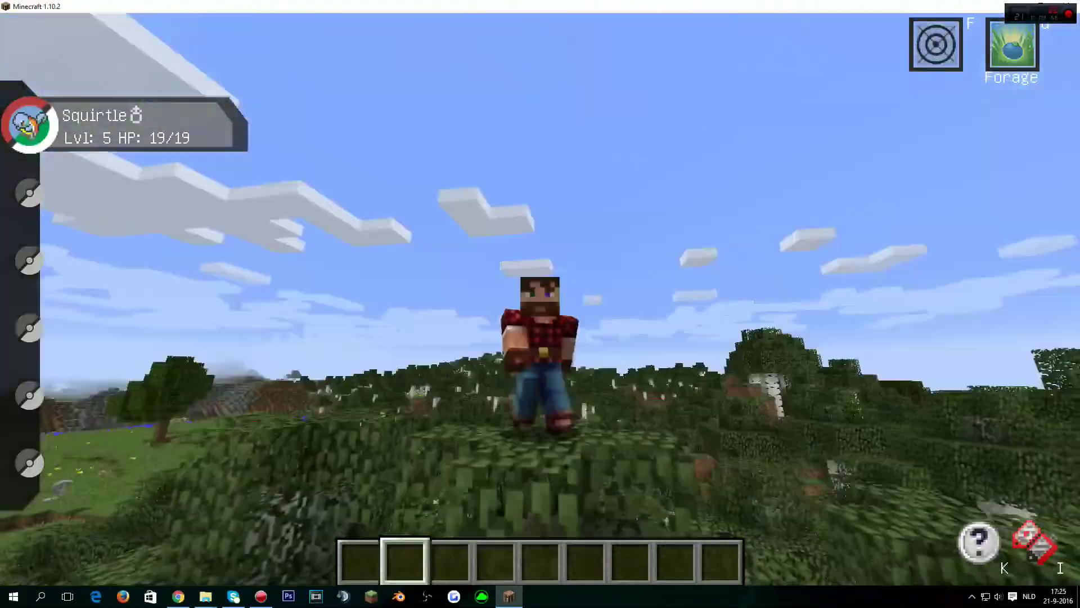